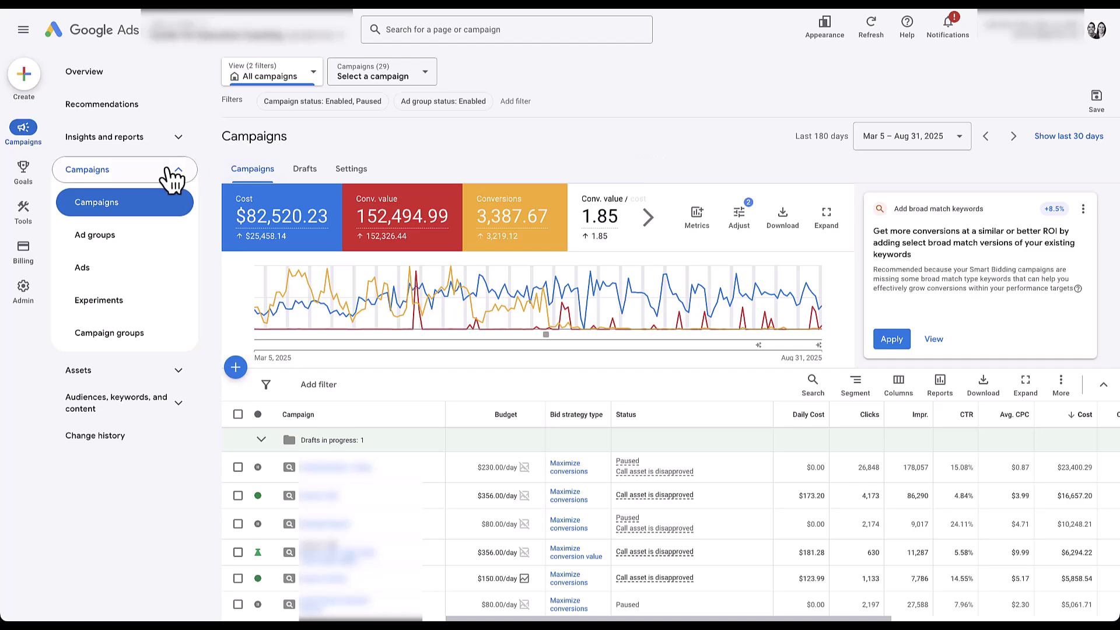
- Start a new experiment that tests assets provided by you, with Demand Gen as the campaign type
click(143, 314)
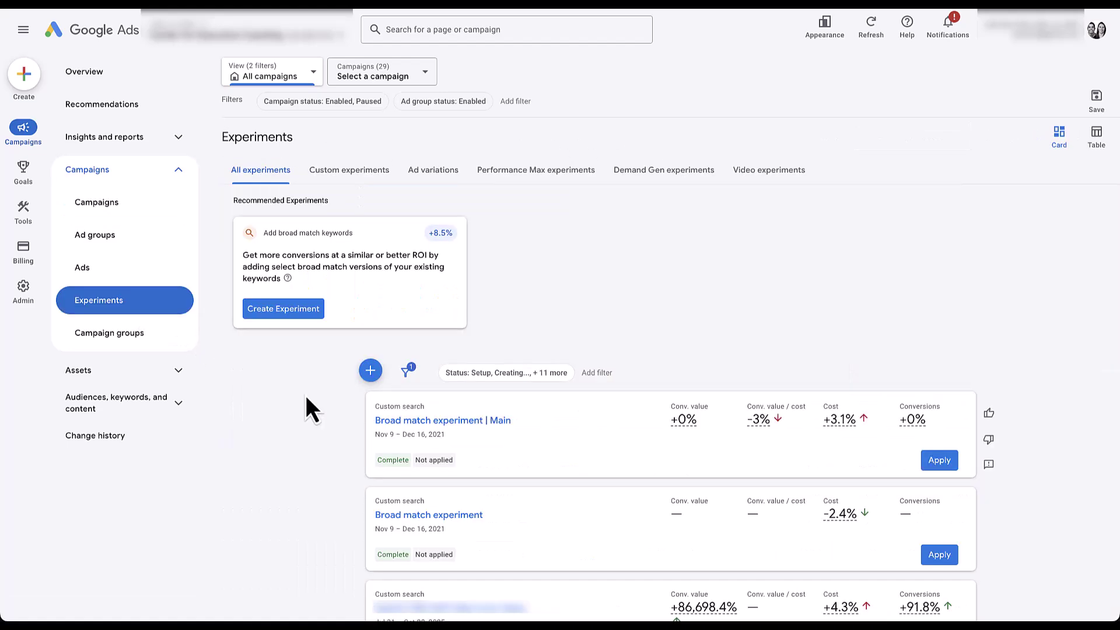
click(371, 370)
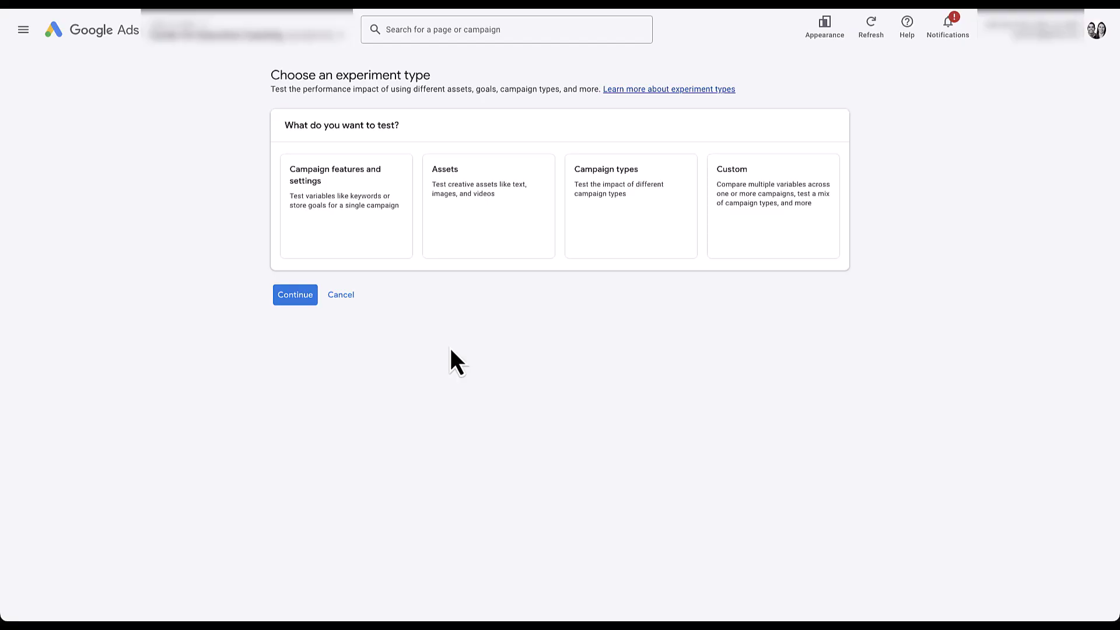
click(470, 233)
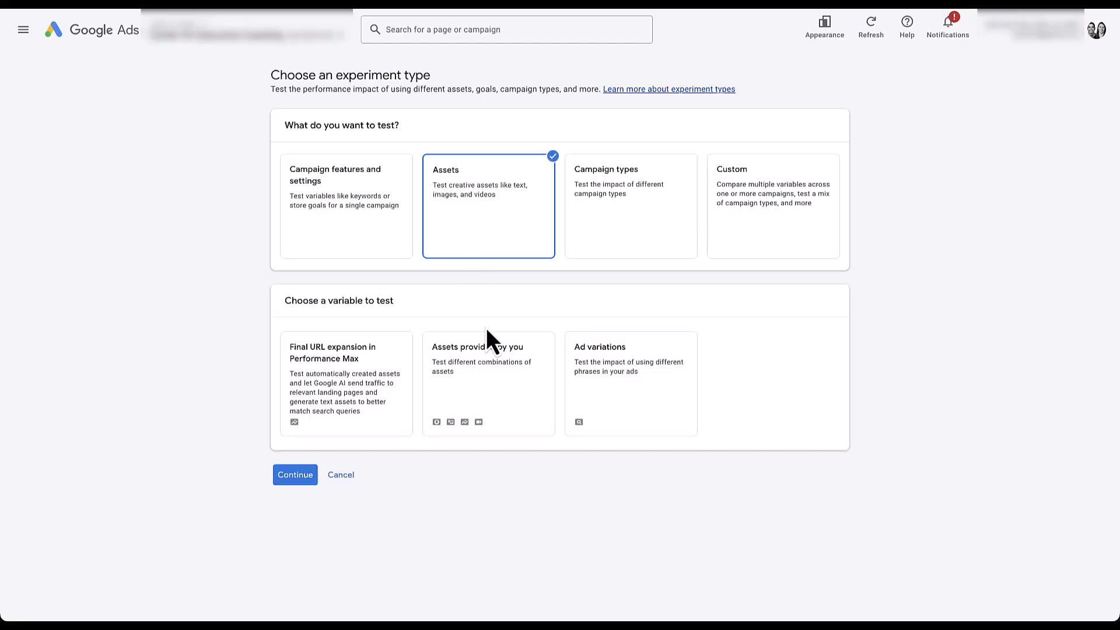
click(503, 407)
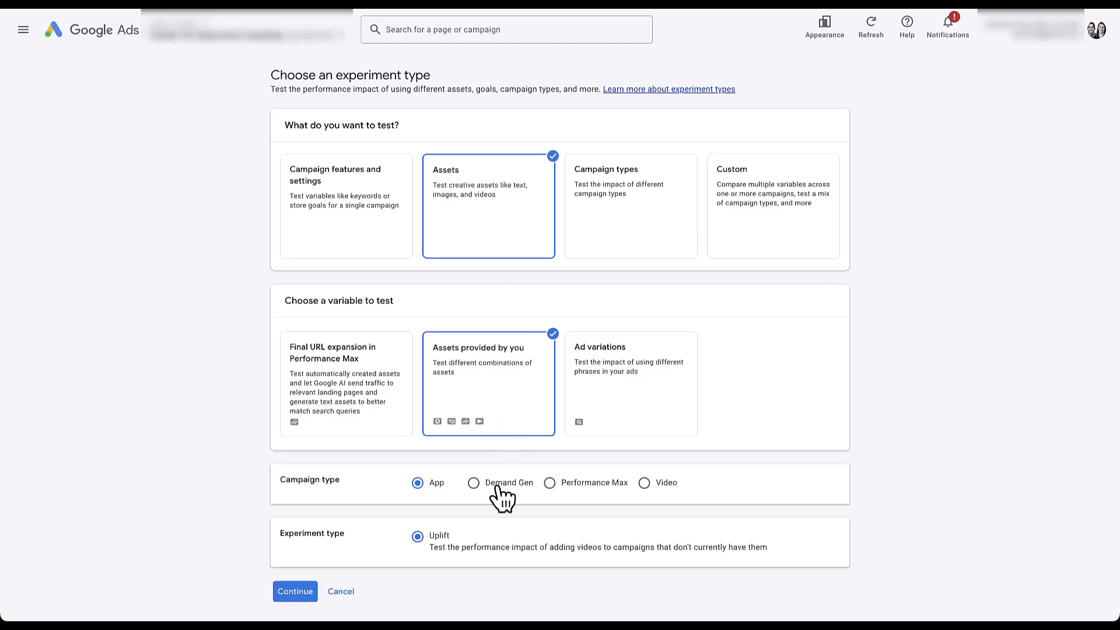
click(499, 484)
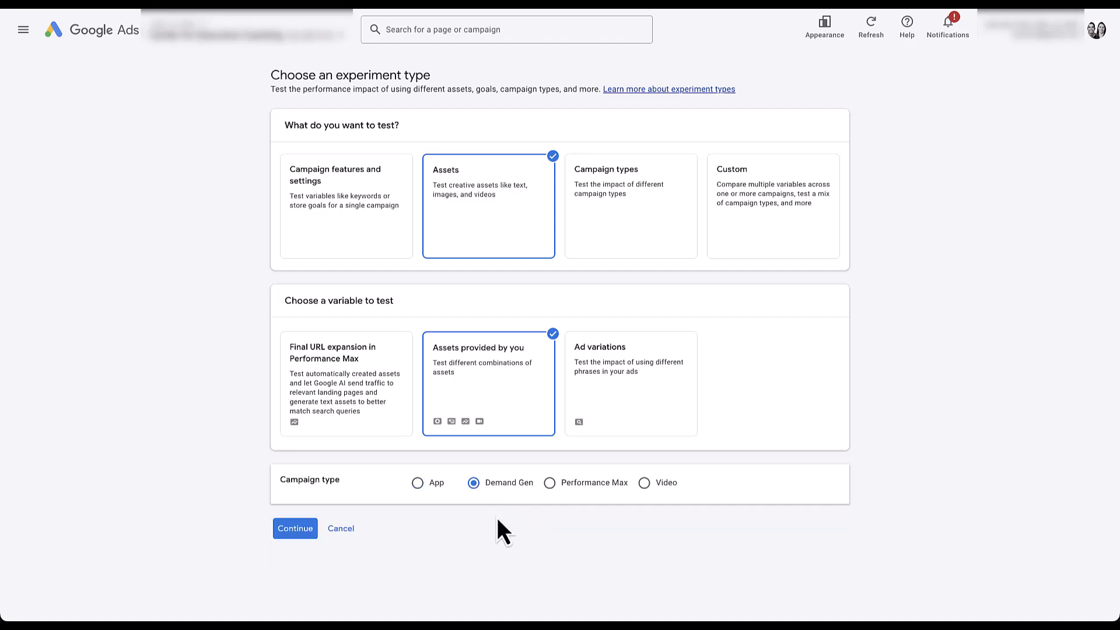
click(296, 529)
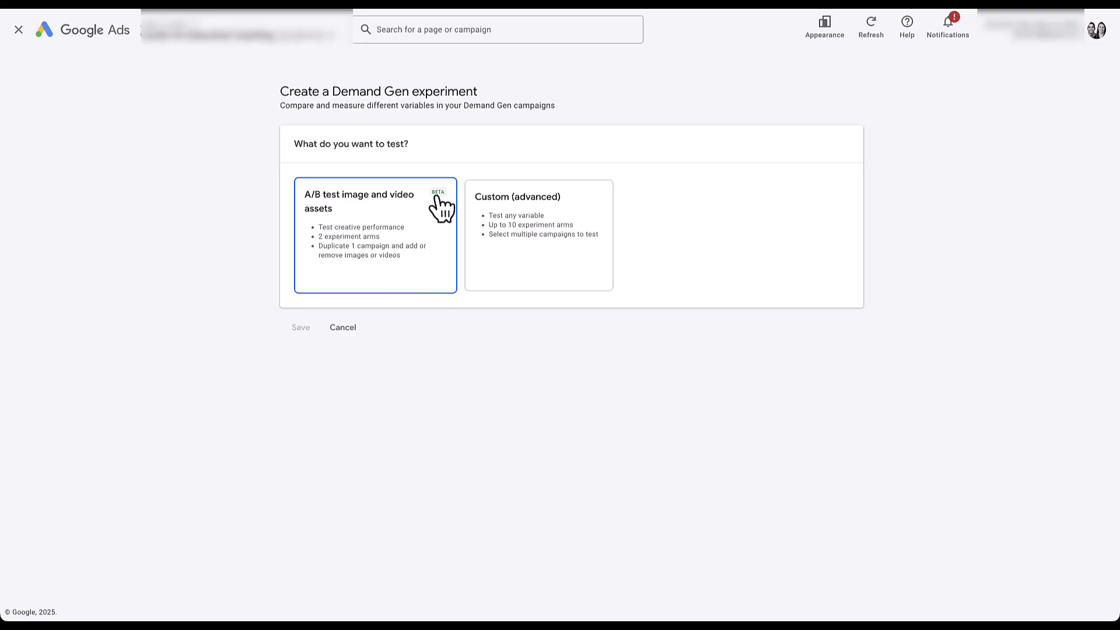
- Choose the A/B test for image and video assets and set its success metric to Cost/conv
click(380, 271)
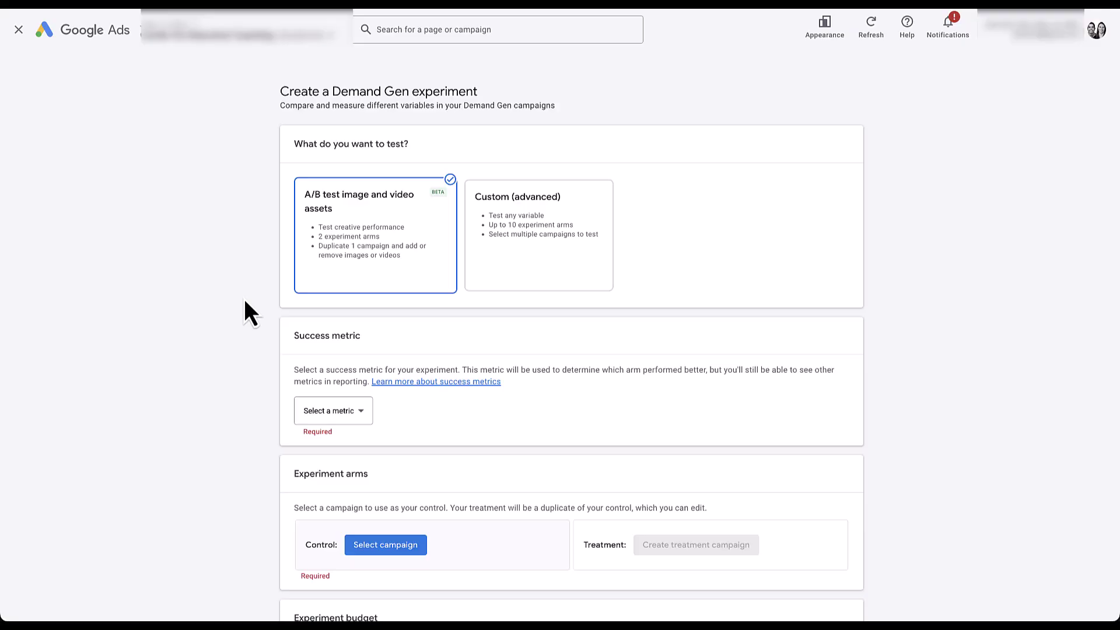
click(346, 411)
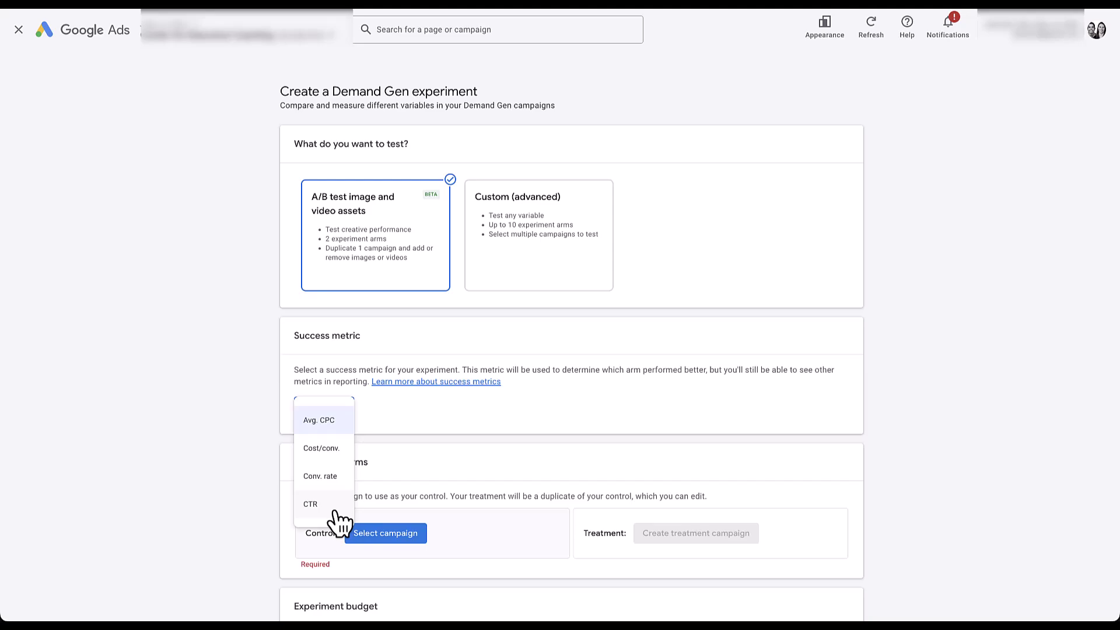
click(343, 451)
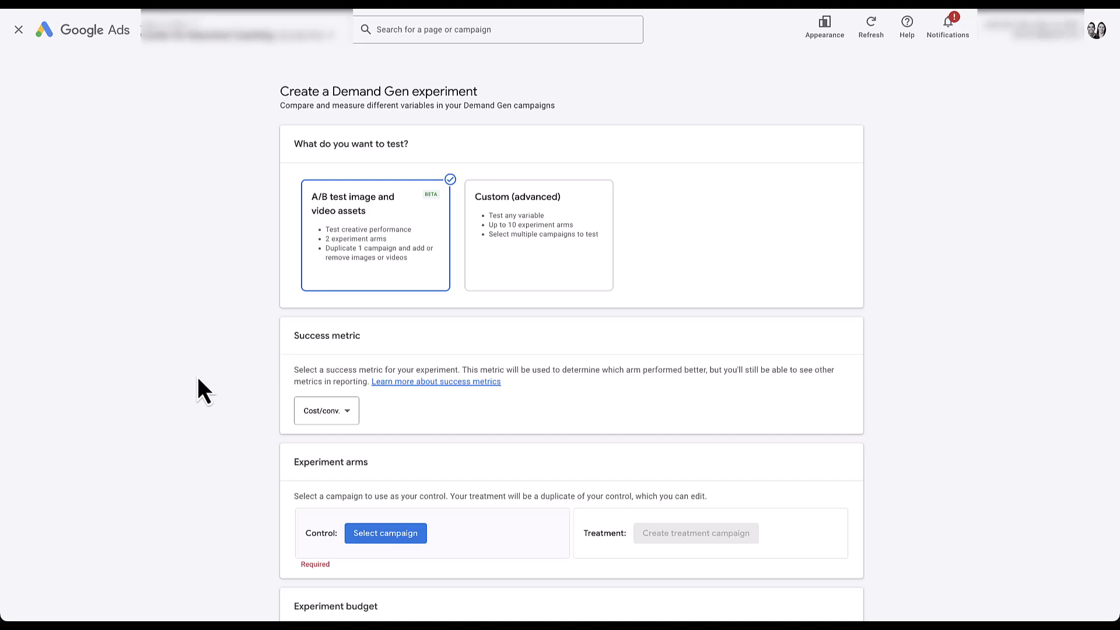
- Select the eBook - Demand Gen + Retargeting campaign as the control and create its treatment campaign
scroll(198, 378, down, 7)
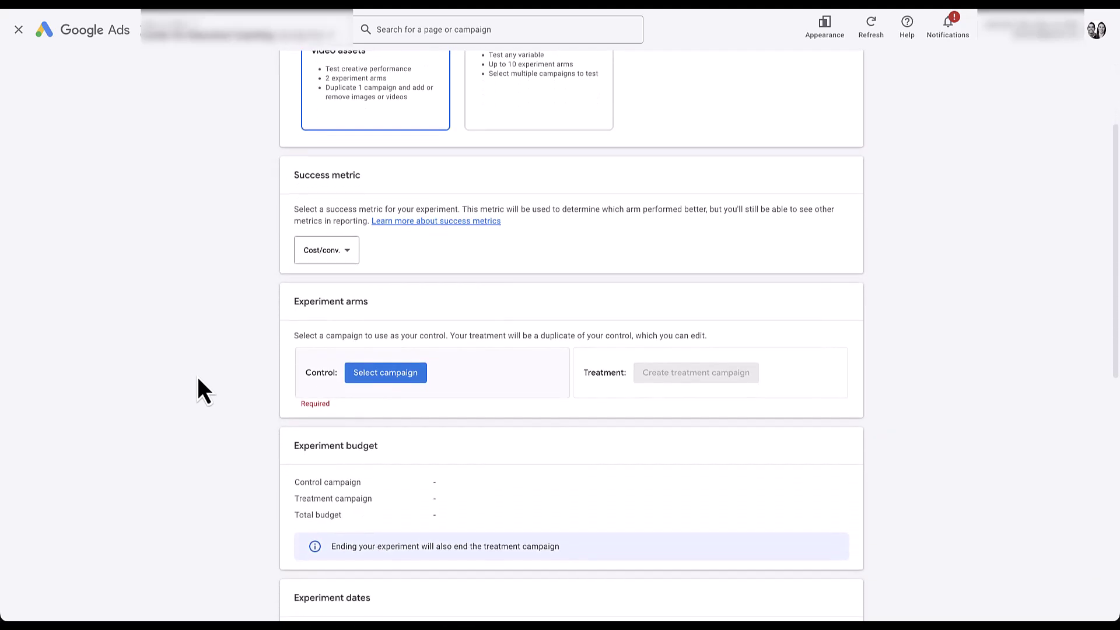
scroll(198, 378, up, 1)
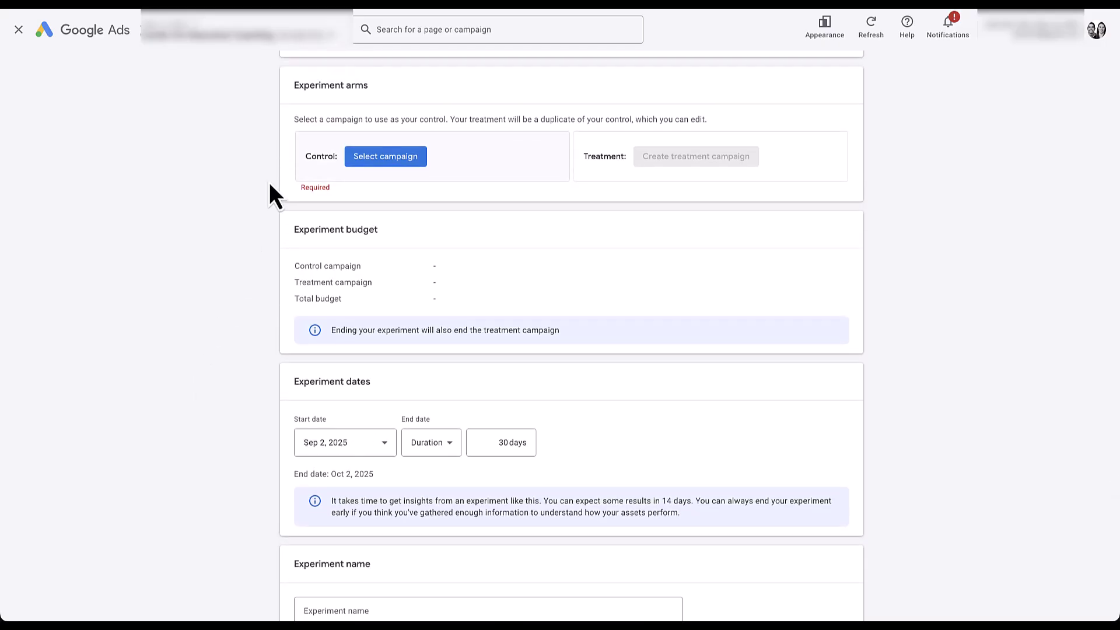
click(385, 158)
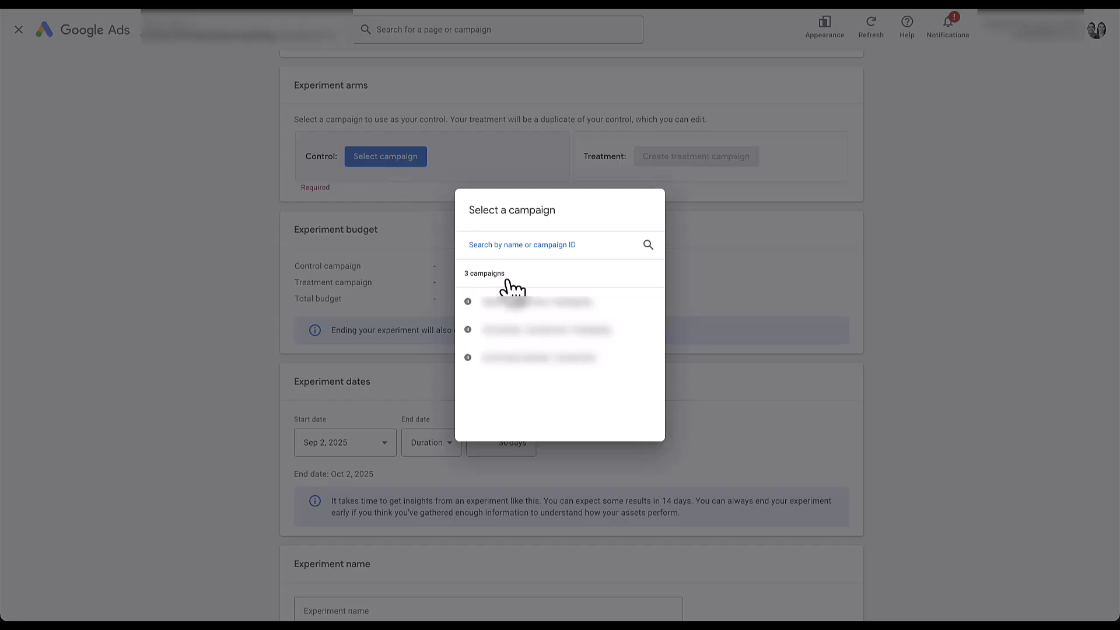
click(540, 302)
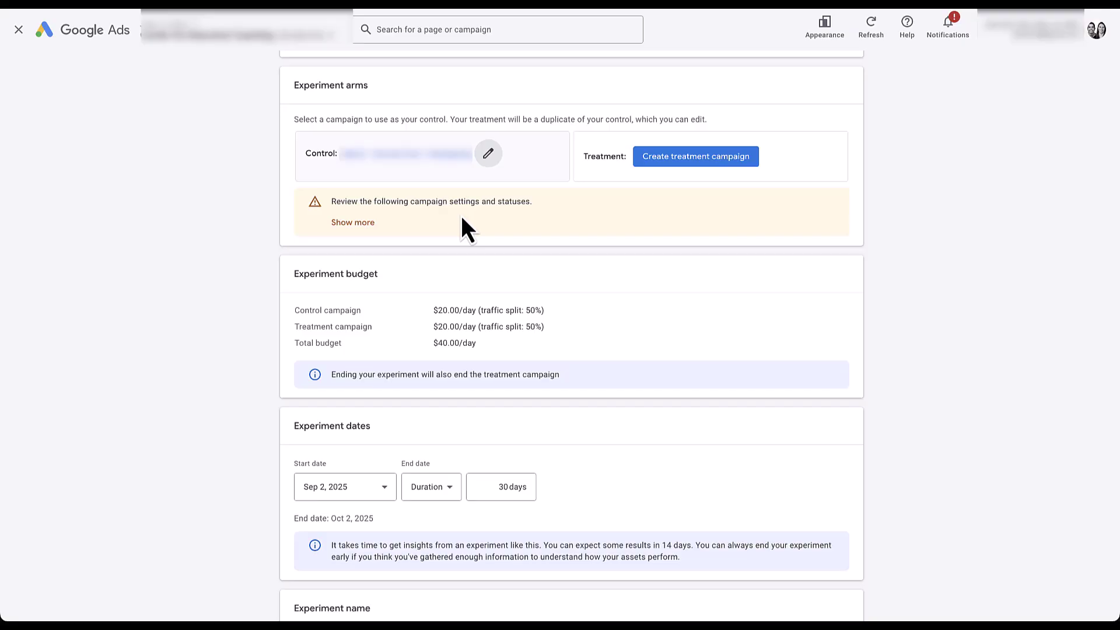
click(707, 166)
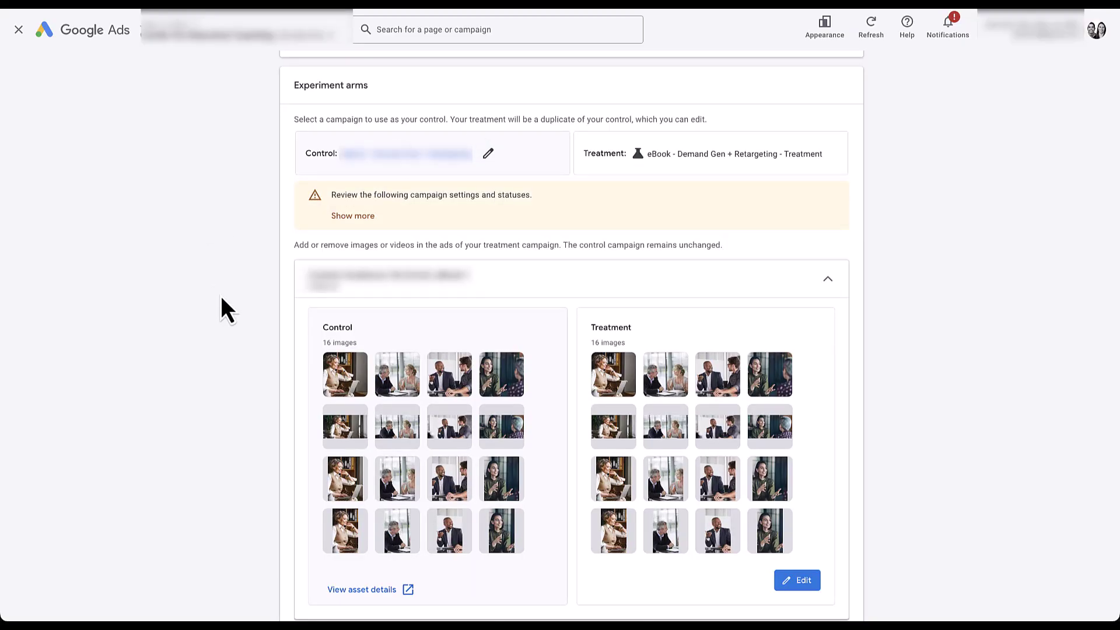
- Compare the first ad's control and treatment images, and view the asset details of the control ad
scroll(222, 298, down, 3)
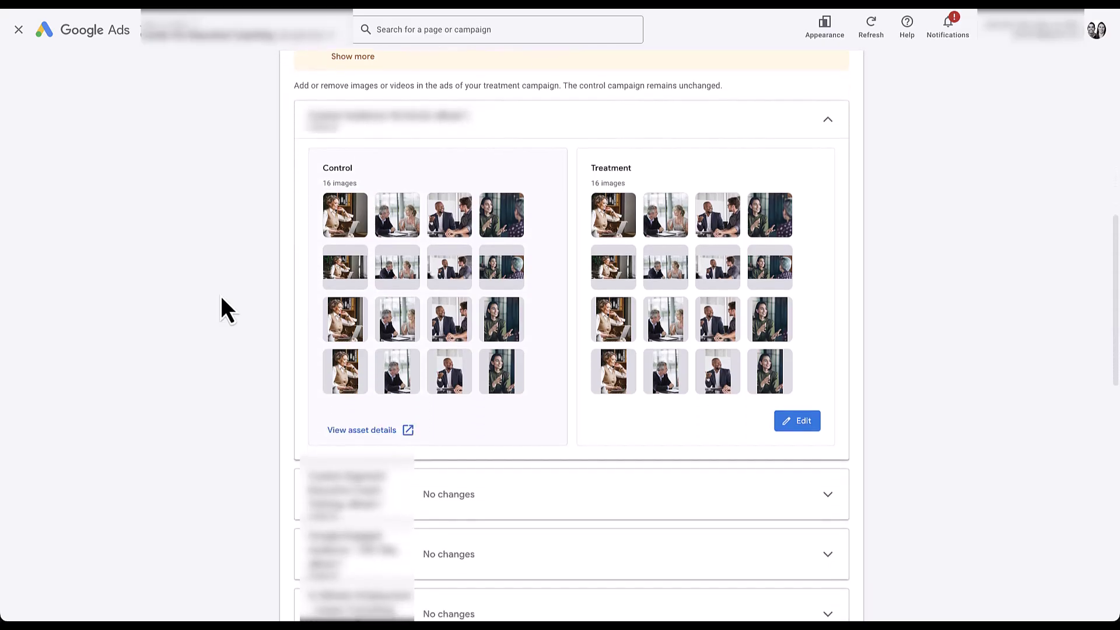
scroll(221, 296, down, 1)
scroll(220, 296, up, 1)
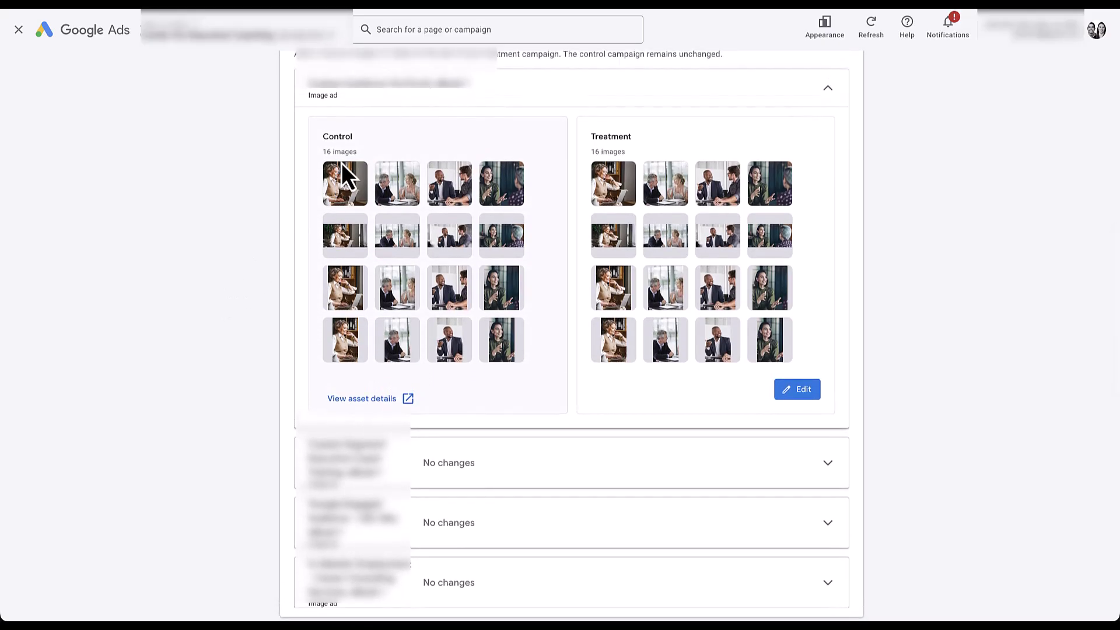
click(827, 89)
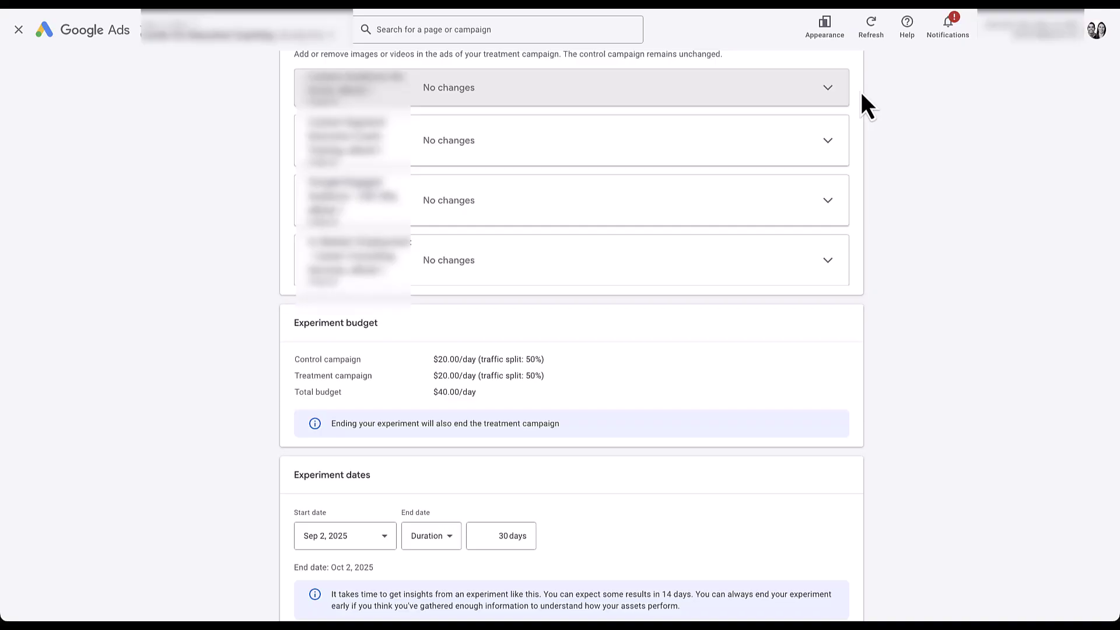
click(832, 91)
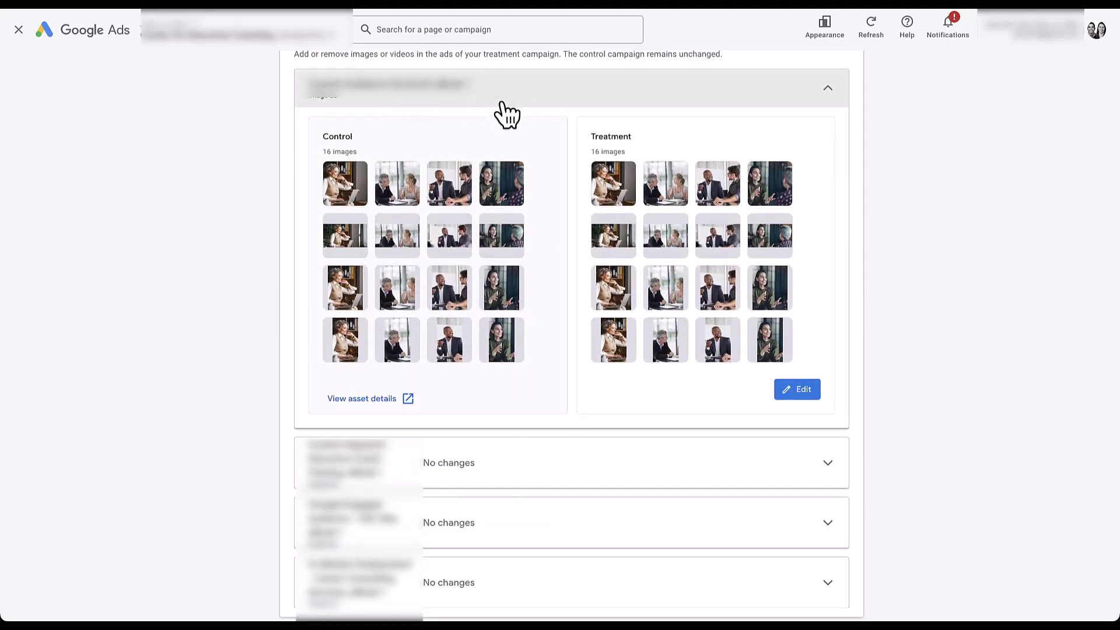
click(409, 401)
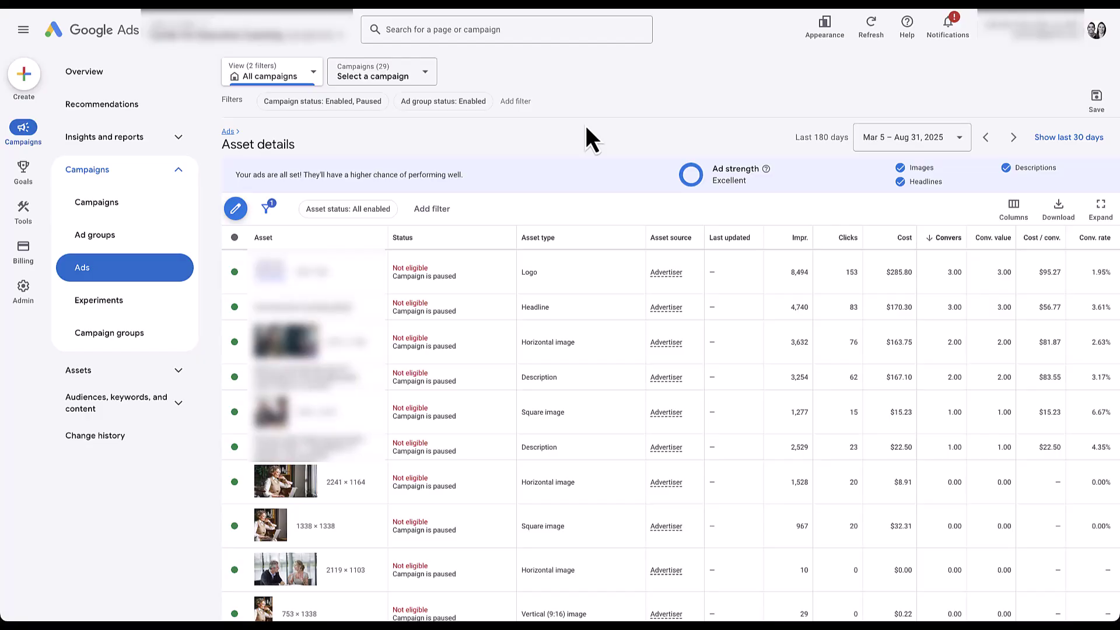
key(ctrl+w)
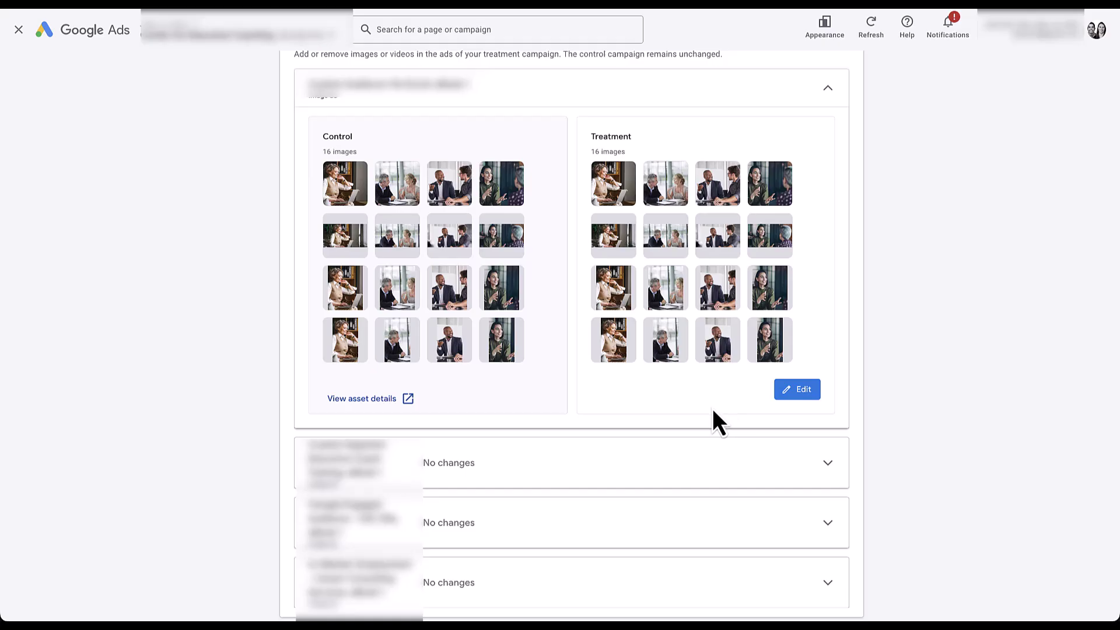
- Open the first ad's treatment images for editing and look over the individual images
mouse_move(674, 359)
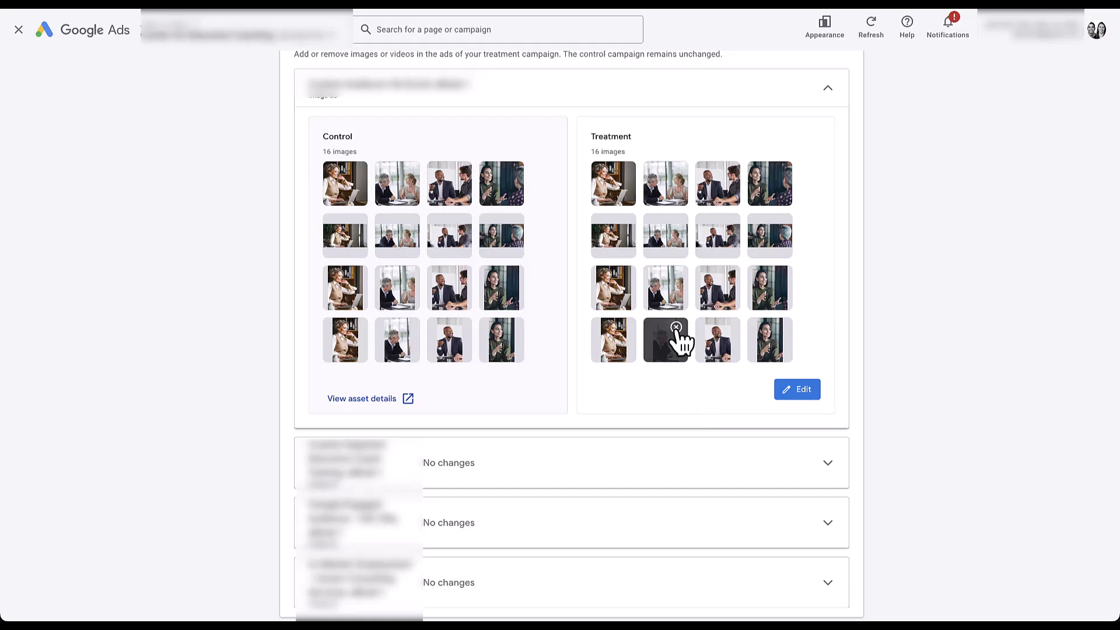
click(806, 399)
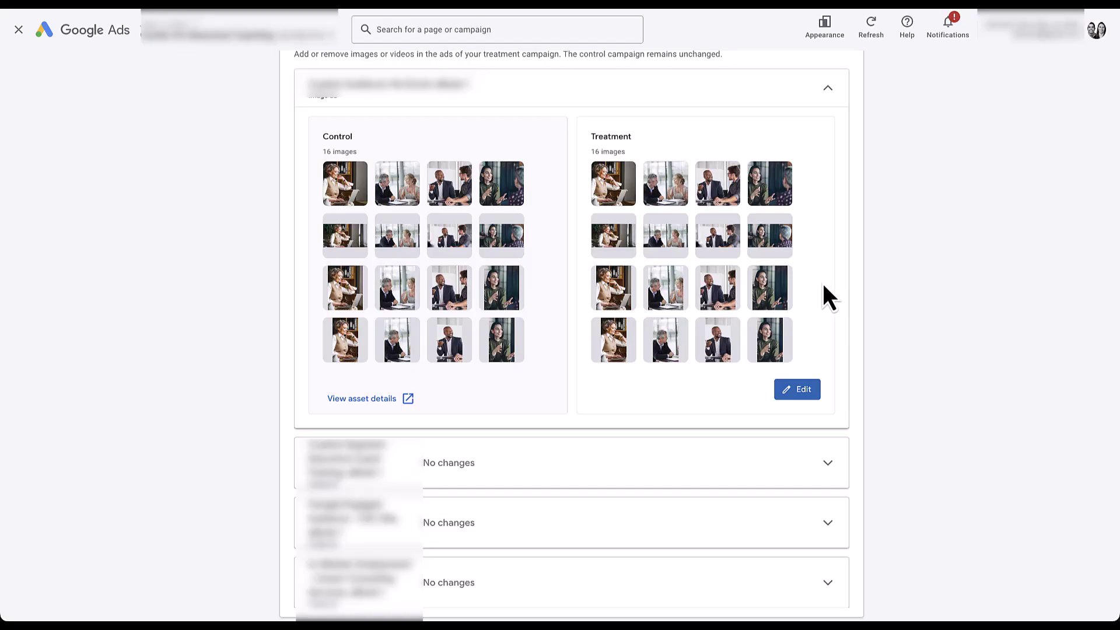
mouse_move(784, 336)
- Switch the control to the third campaign in the list and create a treatment campaign from it
scroll(872, 274, up, 3)
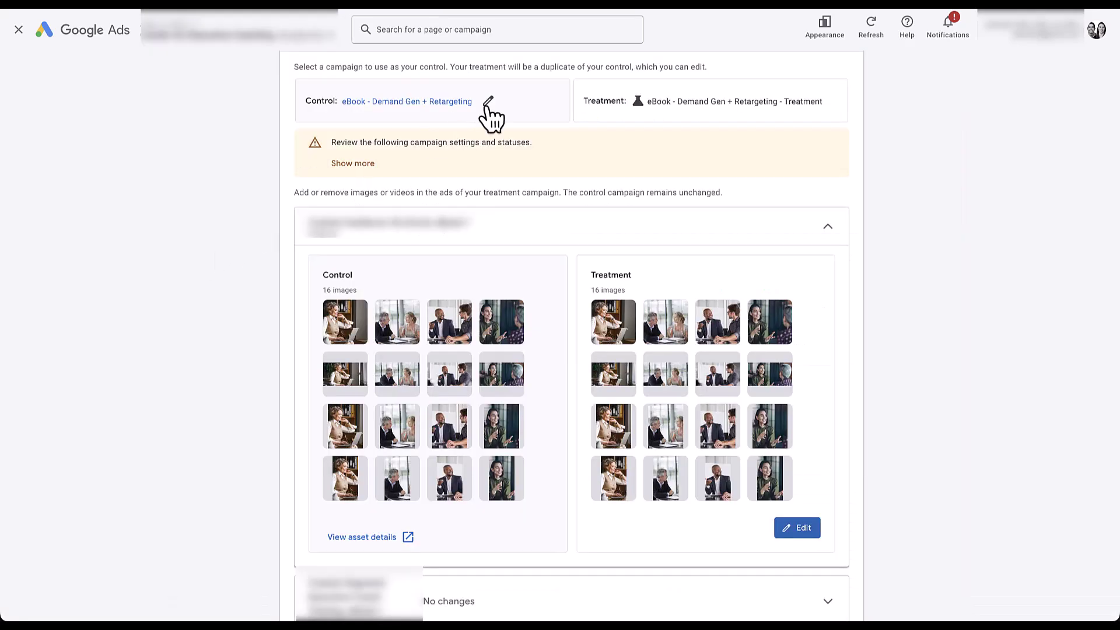
click(492, 104)
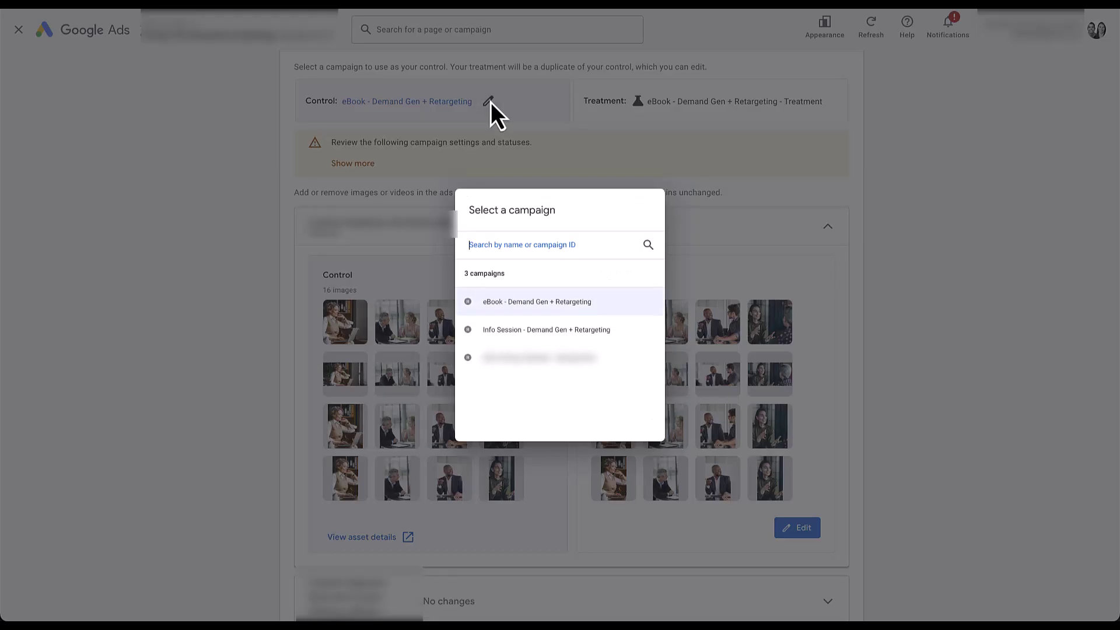
click(526, 357)
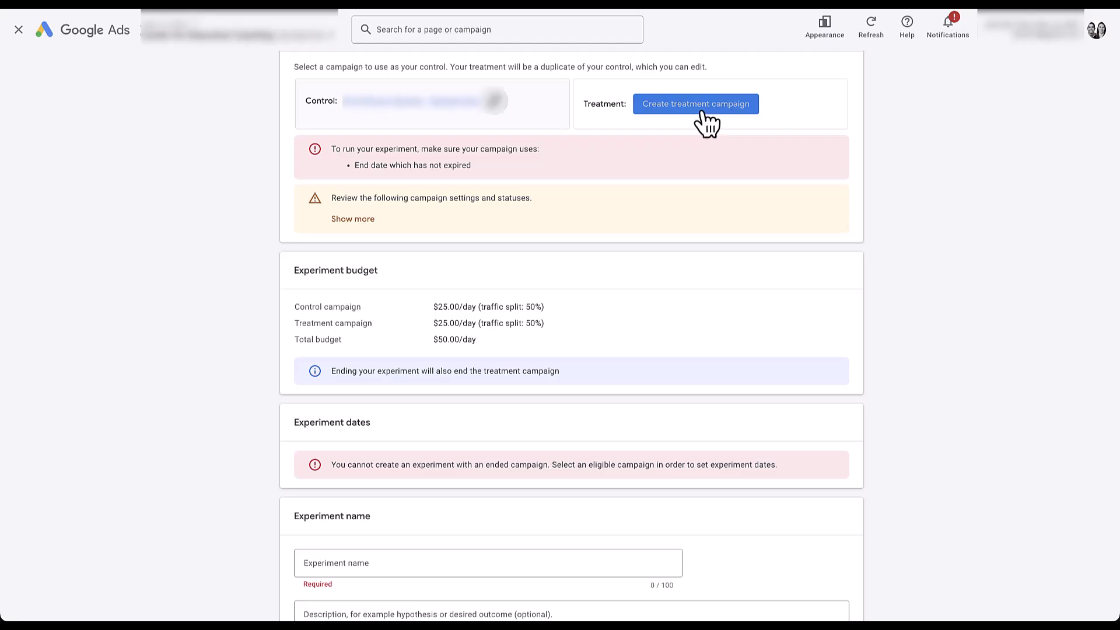
click(702, 112)
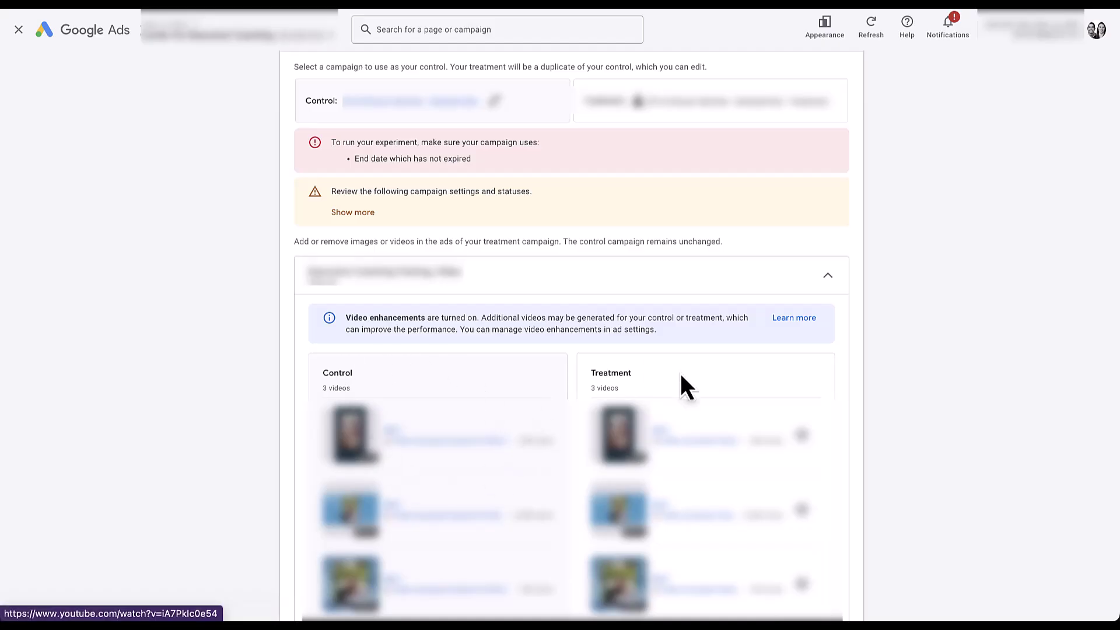
- Review the control and treatment videos of the video ad, then collapse its comparison
scroll(861, 402, down, 4)
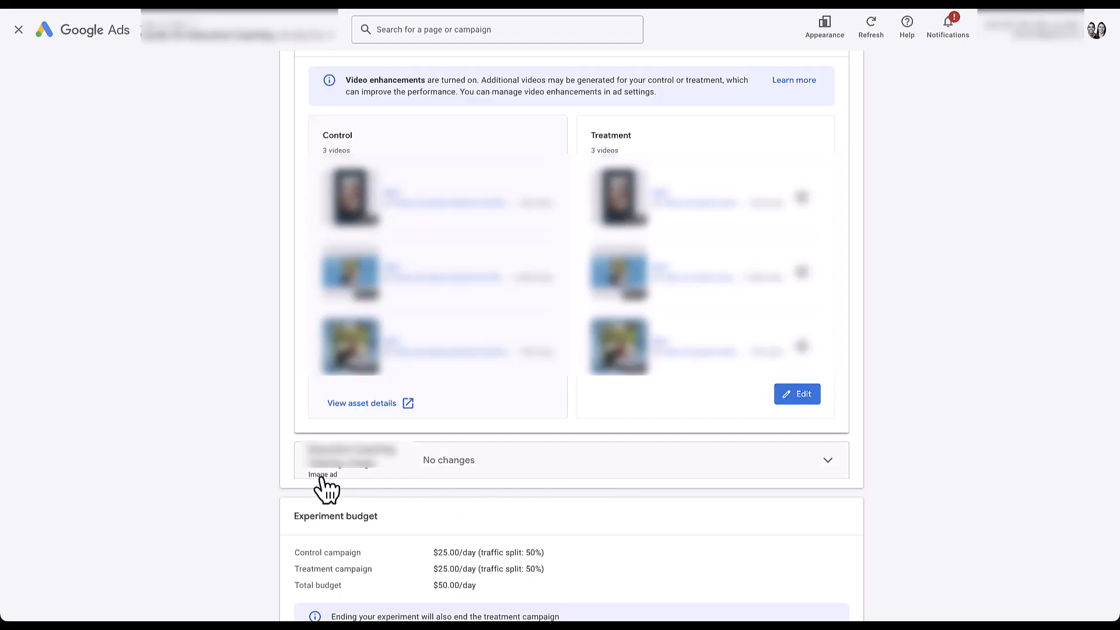
scroll(260, 409, up, 1)
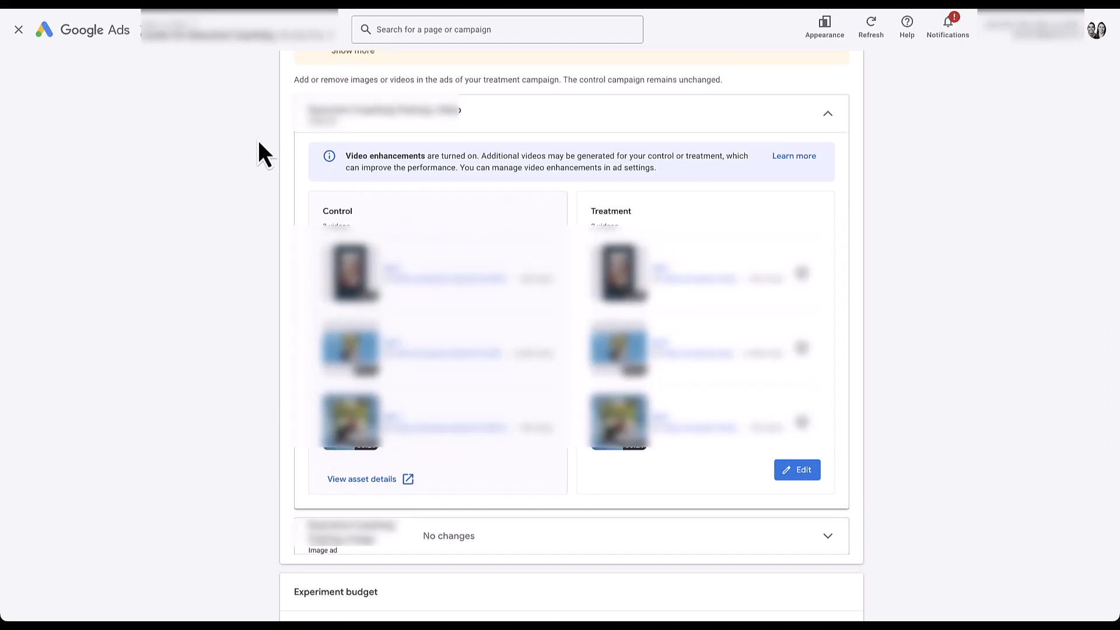
click(832, 115)
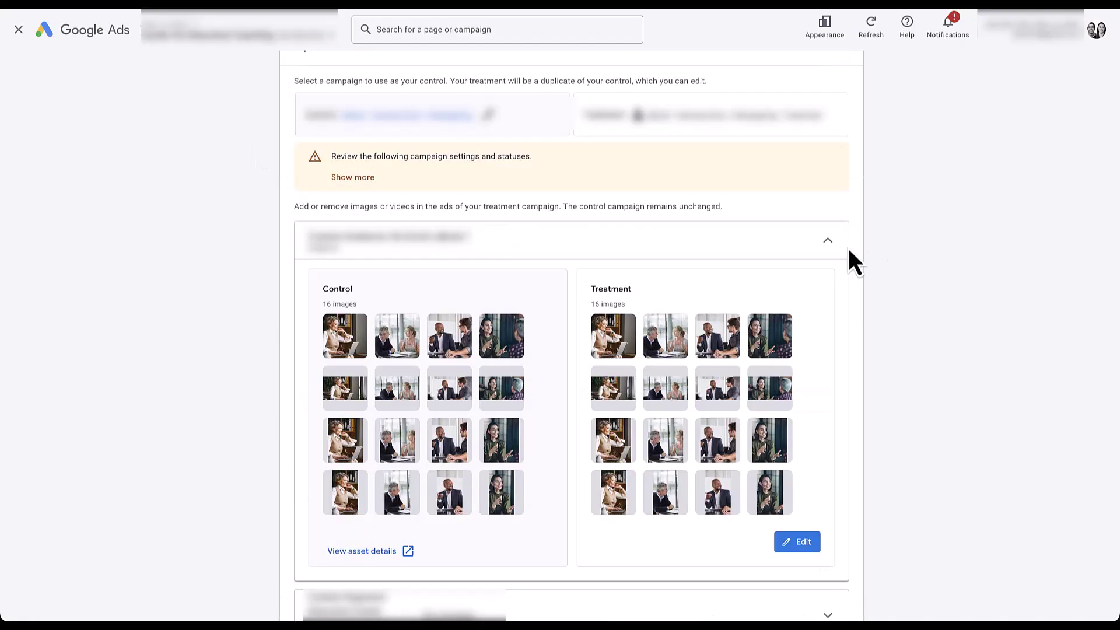
- Collapse the first image ad's comparison and review the total daily budget of the experiment
click(829, 241)
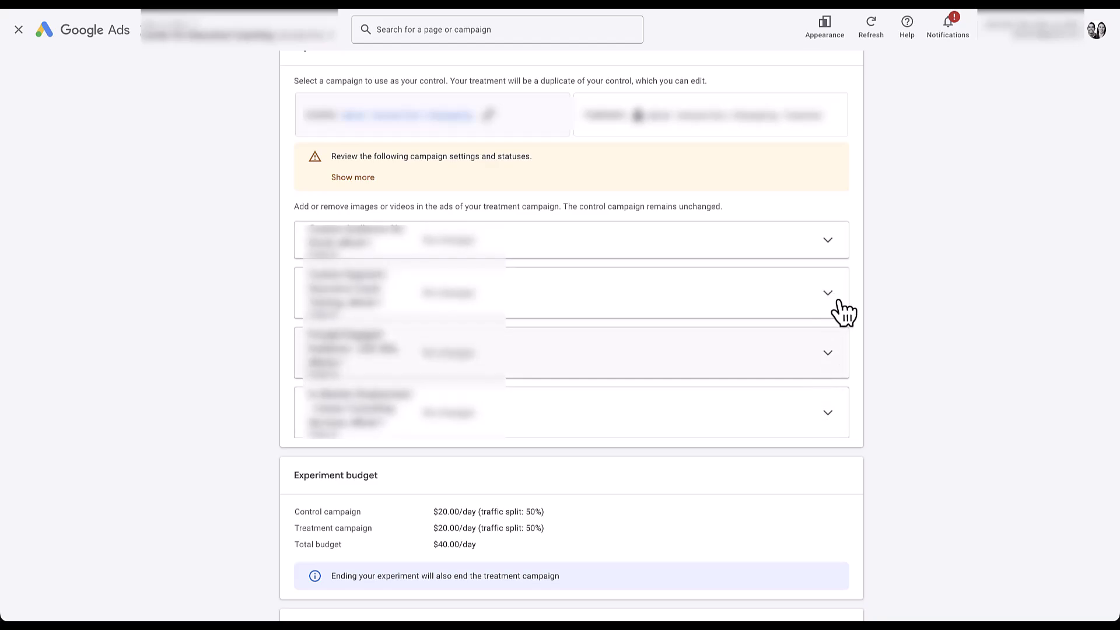
scroll(883, 430, down, 5)
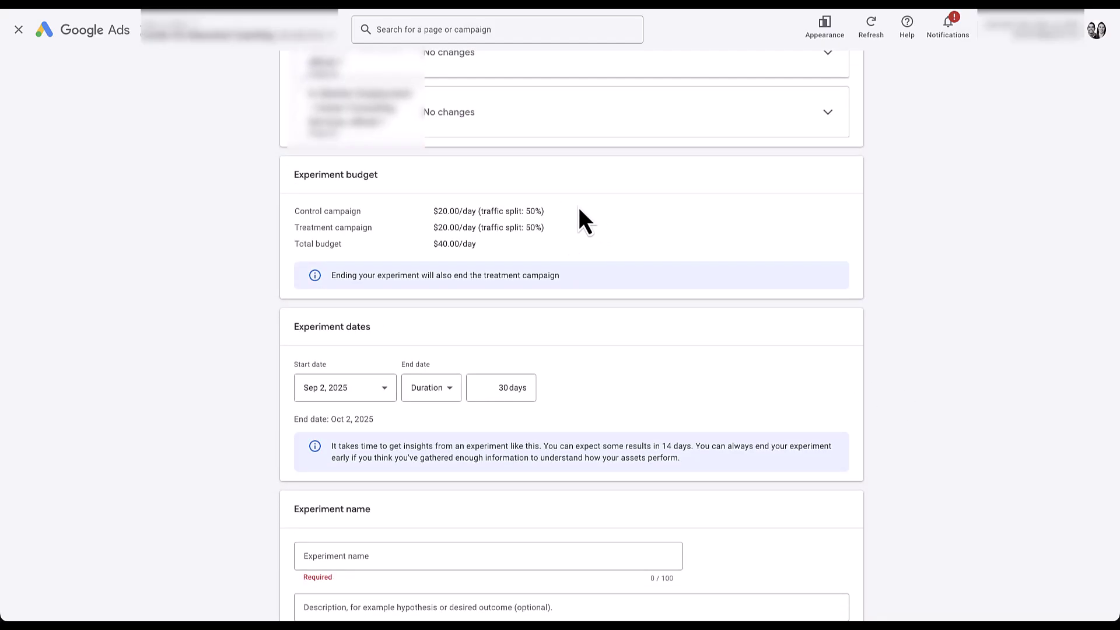
drag(432, 247, 487, 250)
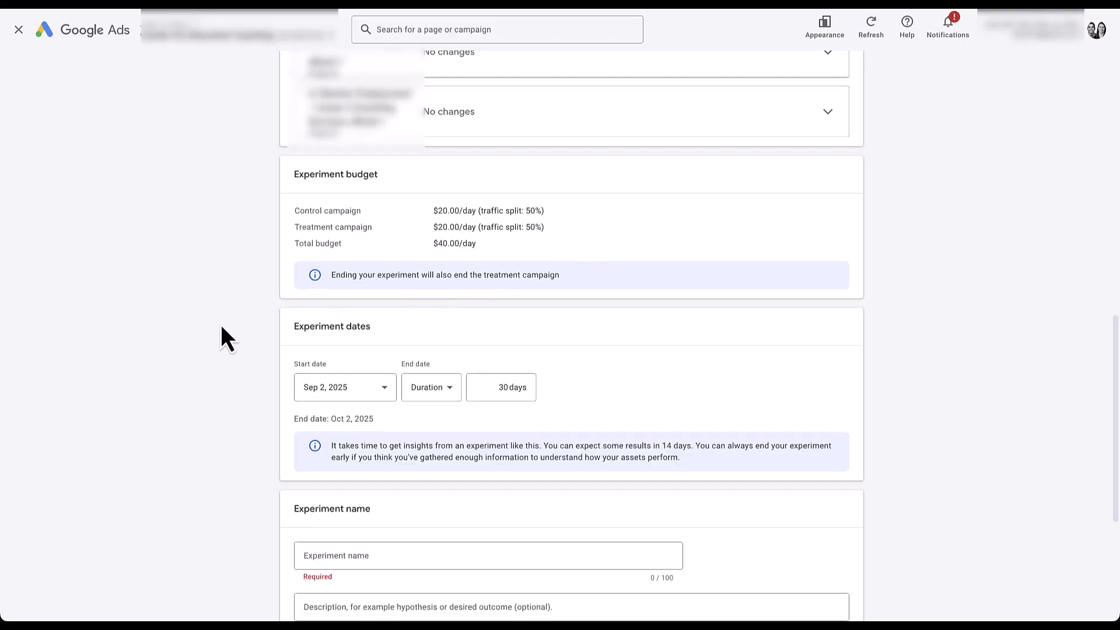
- Browse the available start dates in the experiment's start date calendar and close it without picking one
scroll(221, 326, down, 2)
scroll(221, 324, down, 4)
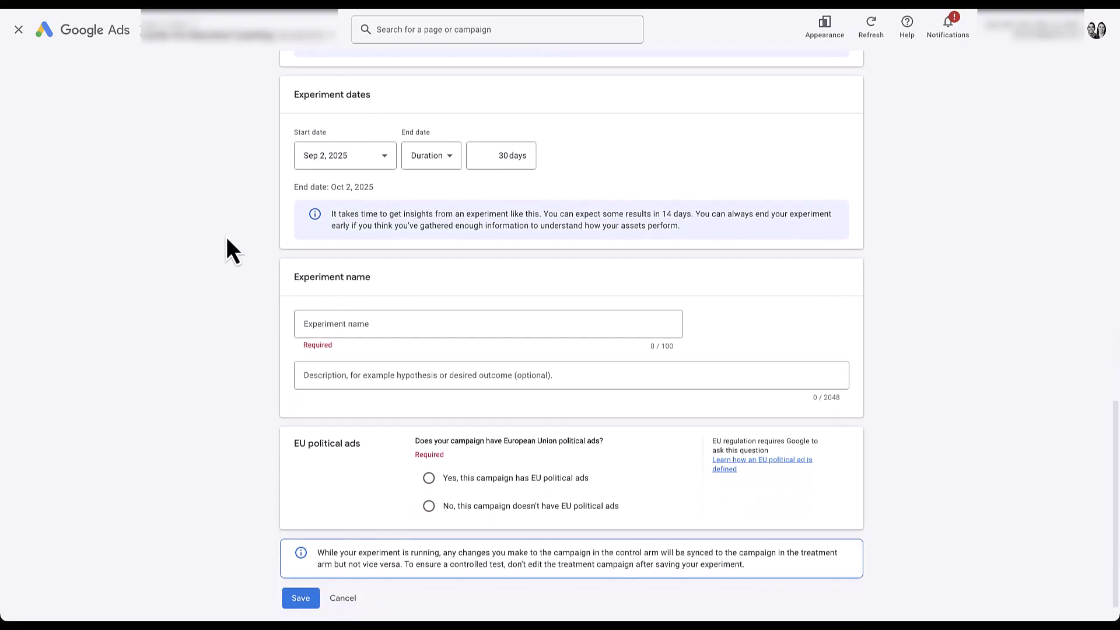
click(382, 156)
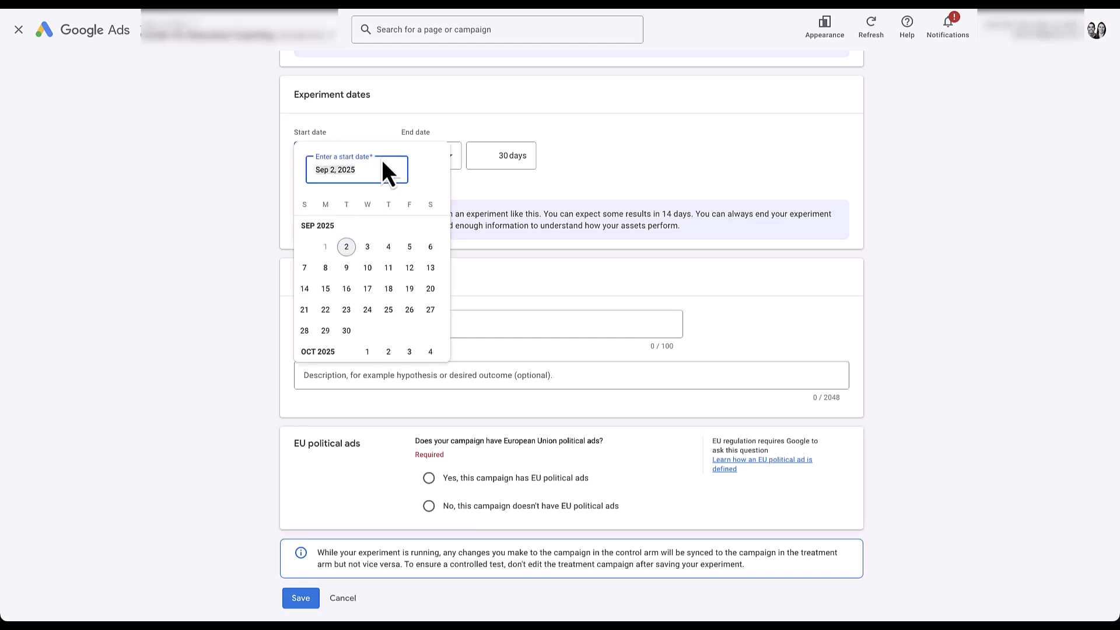
scroll(400, 297, down, 1)
scroll(400, 302, down, 5)
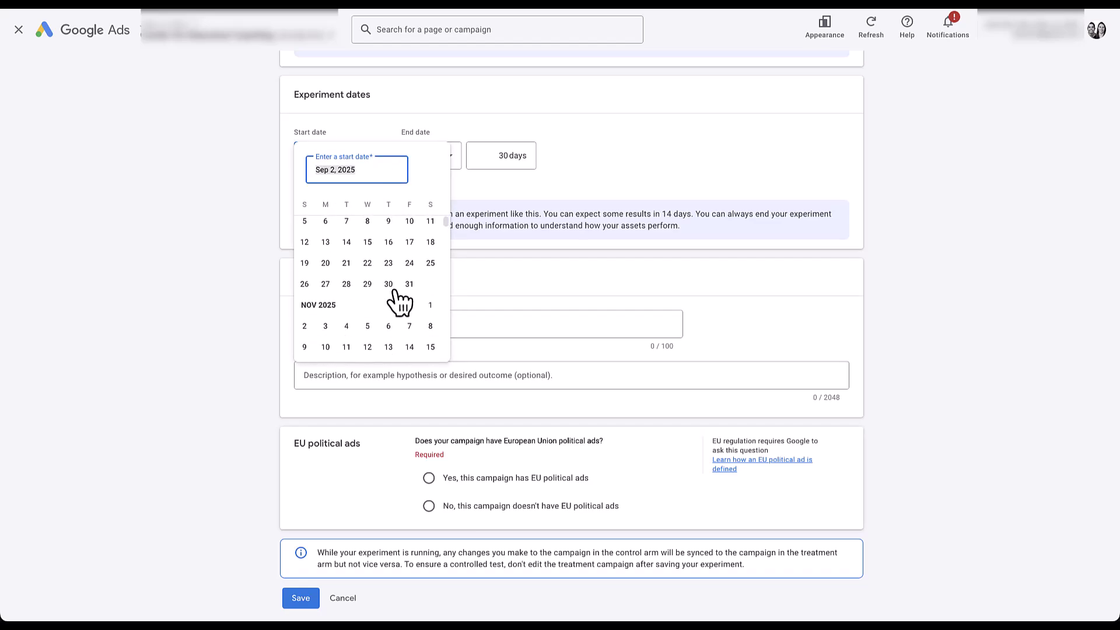
scroll(295, 262, up, 2)
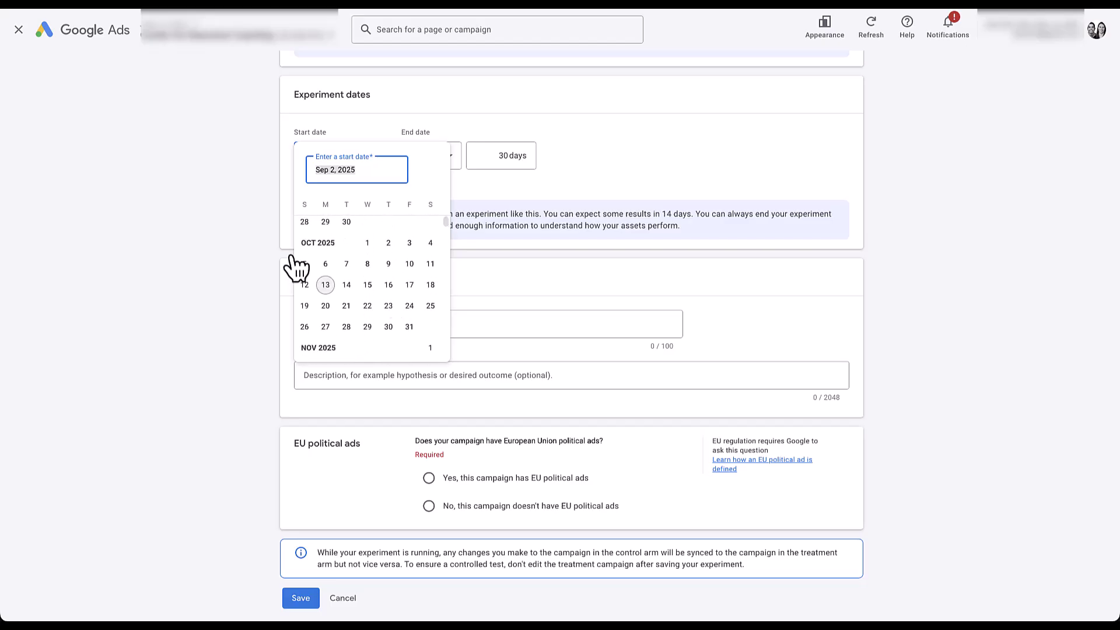
click(453, 177)
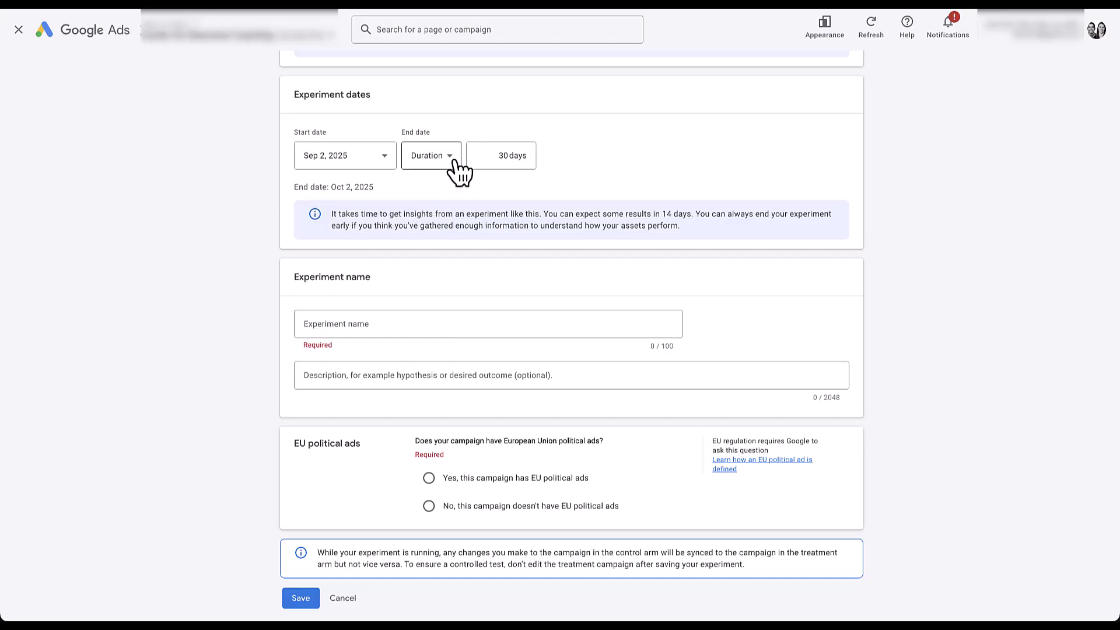
- Set the experiment duration to the maximum of 84 days
click(495, 156)
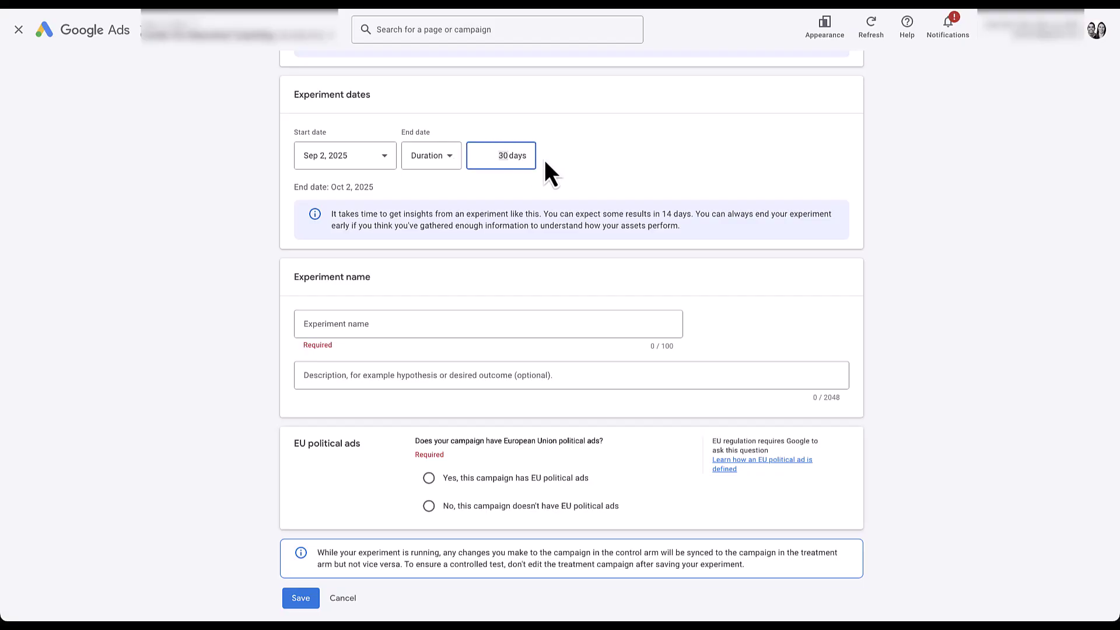
text(86)
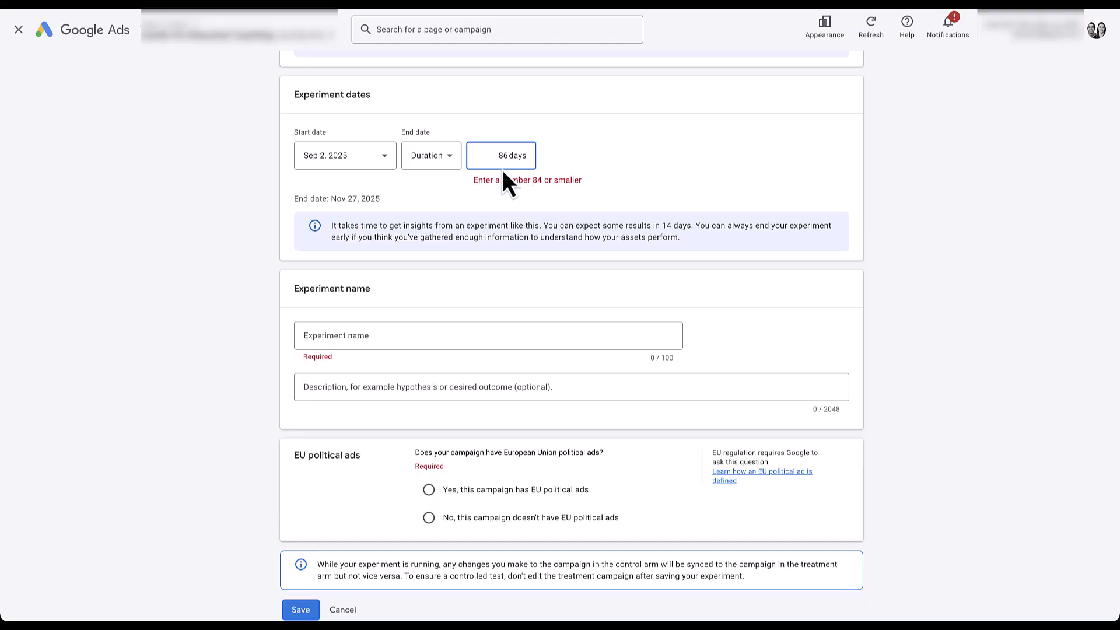
key(BackSpace)
text(4)
click(579, 152)
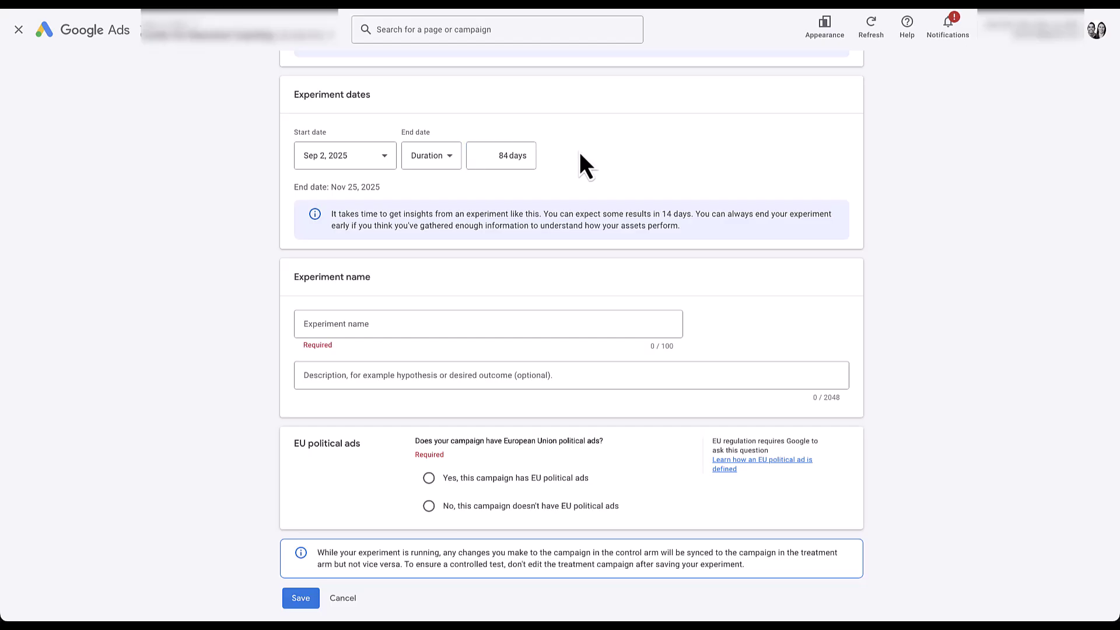
- Switch the experiment's end date to a specific end date and set it to Oct 31, 2025
click(450, 164)
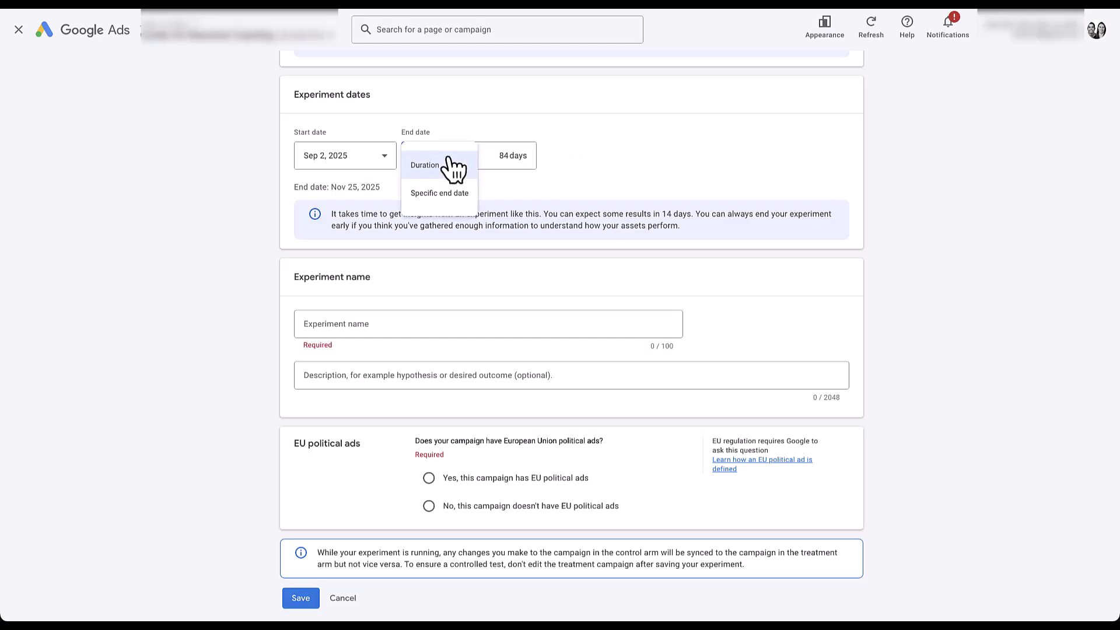
click(462, 201)
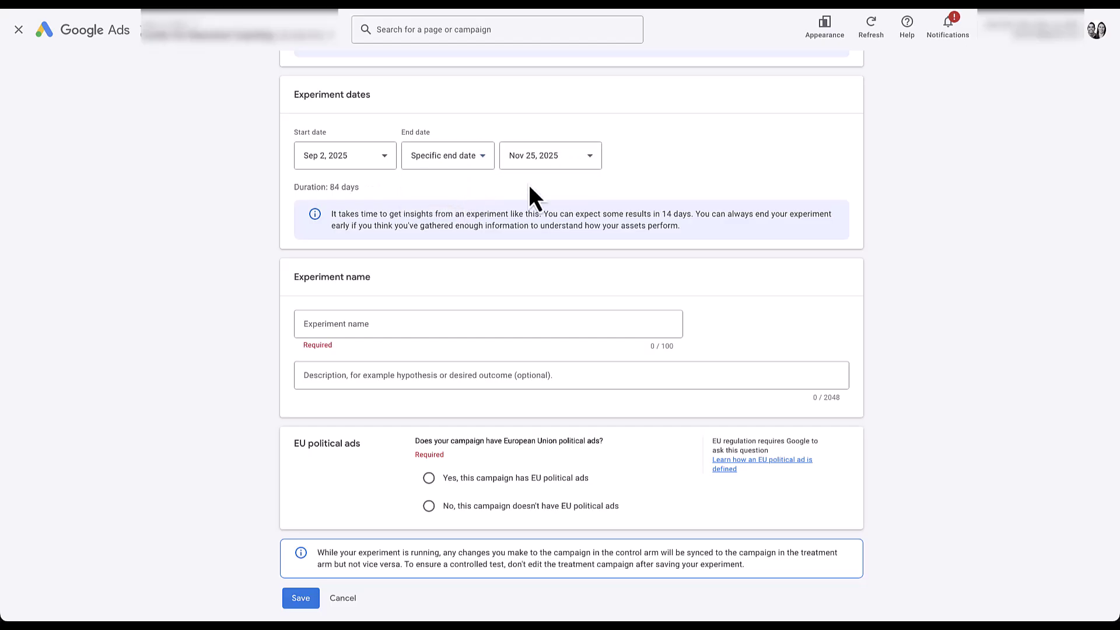
click(578, 168)
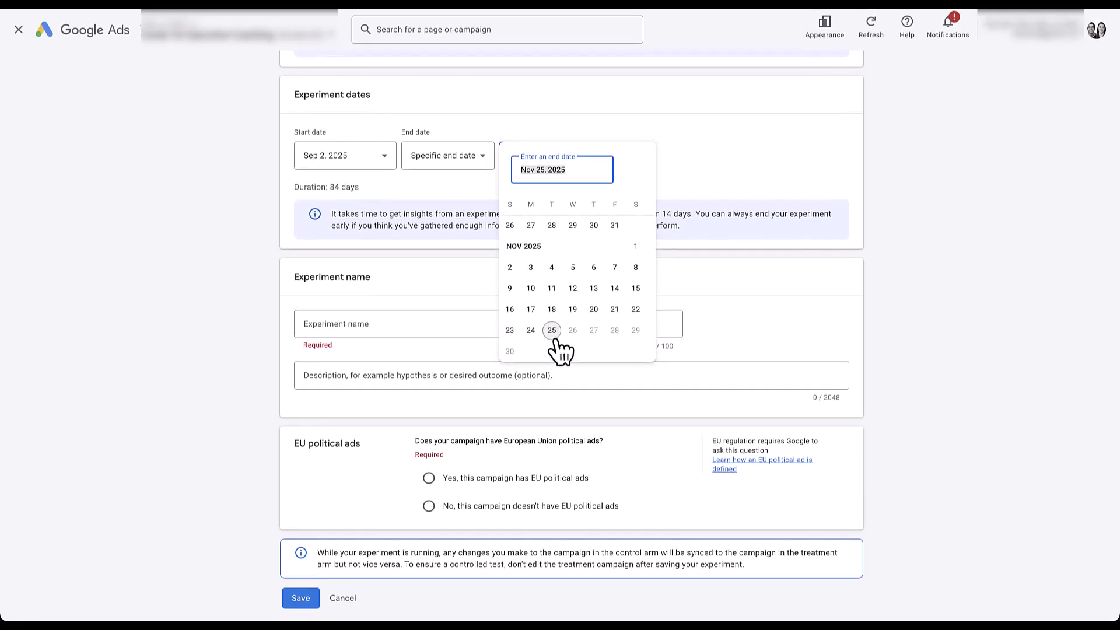
scroll(578, 273, up, 2)
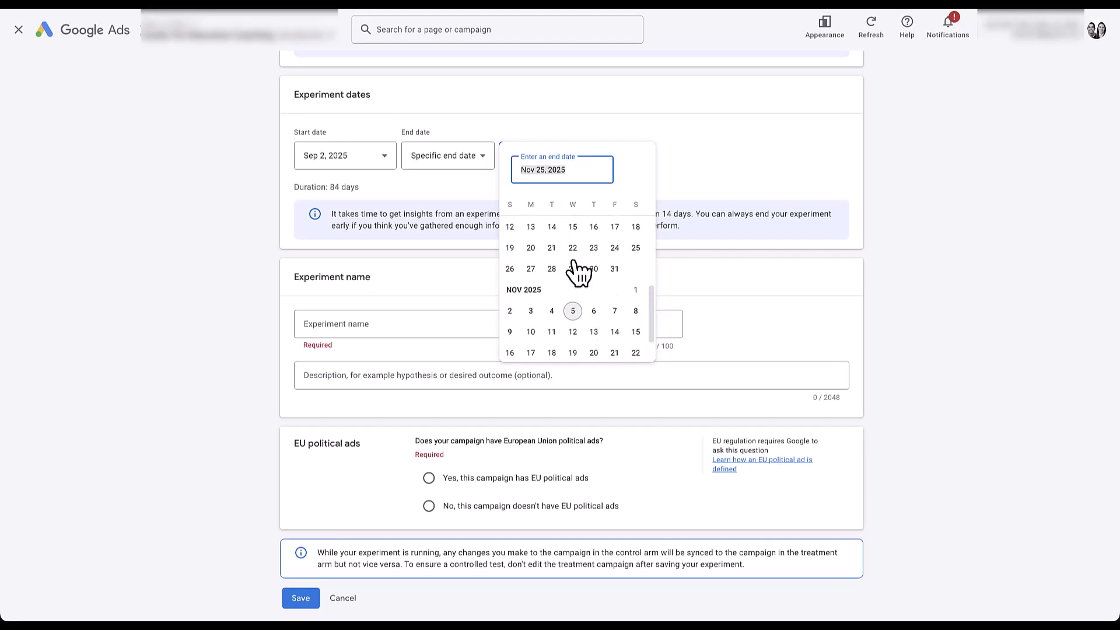
click(615, 291)
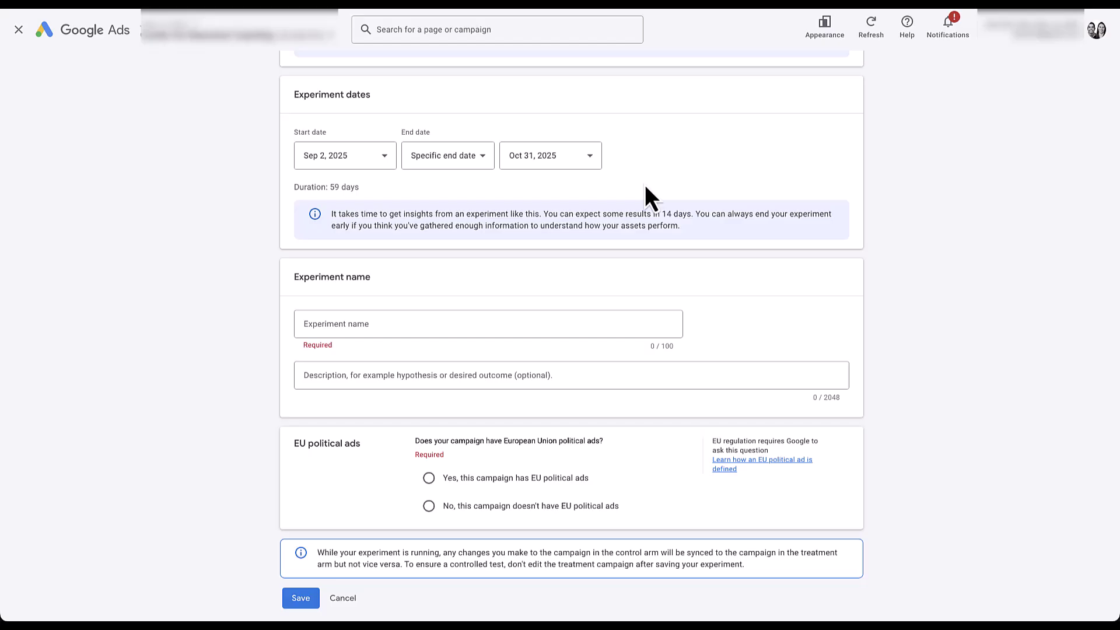
- Name the experiment "Creative Test - Q325"
scroll(247, 177, down, 1)
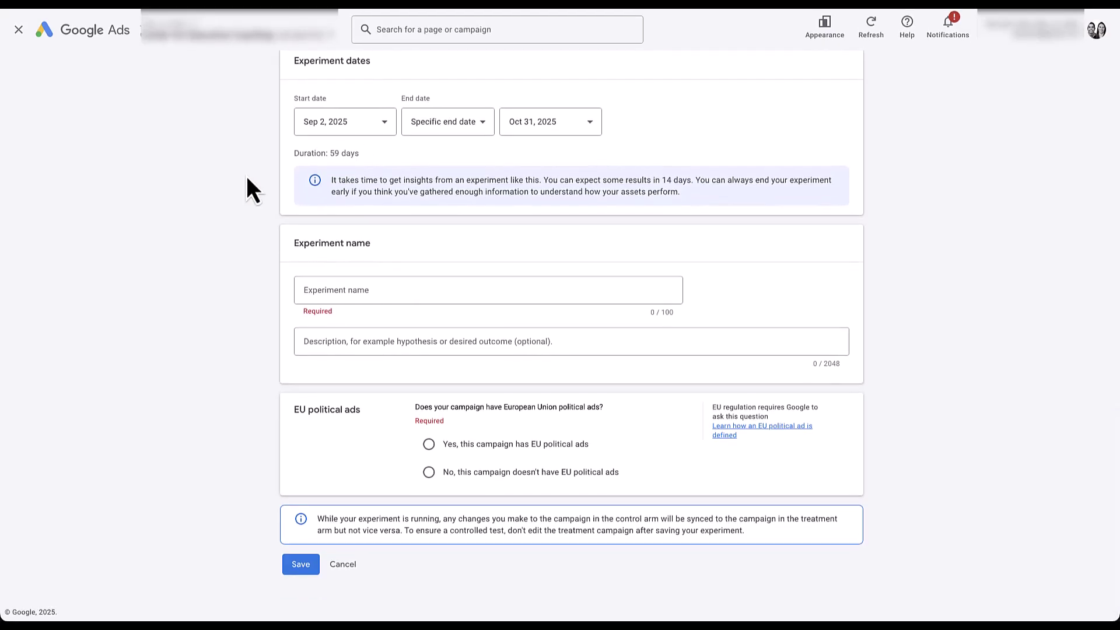
click(436, 286)
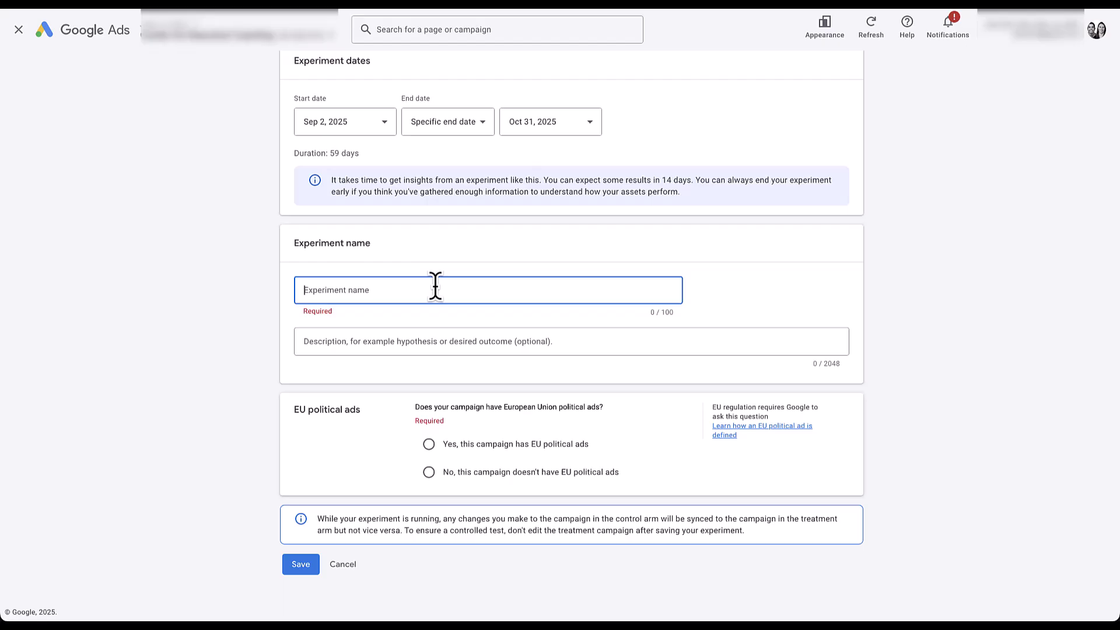
text(Creative Test - Q325)
click(653, 320)
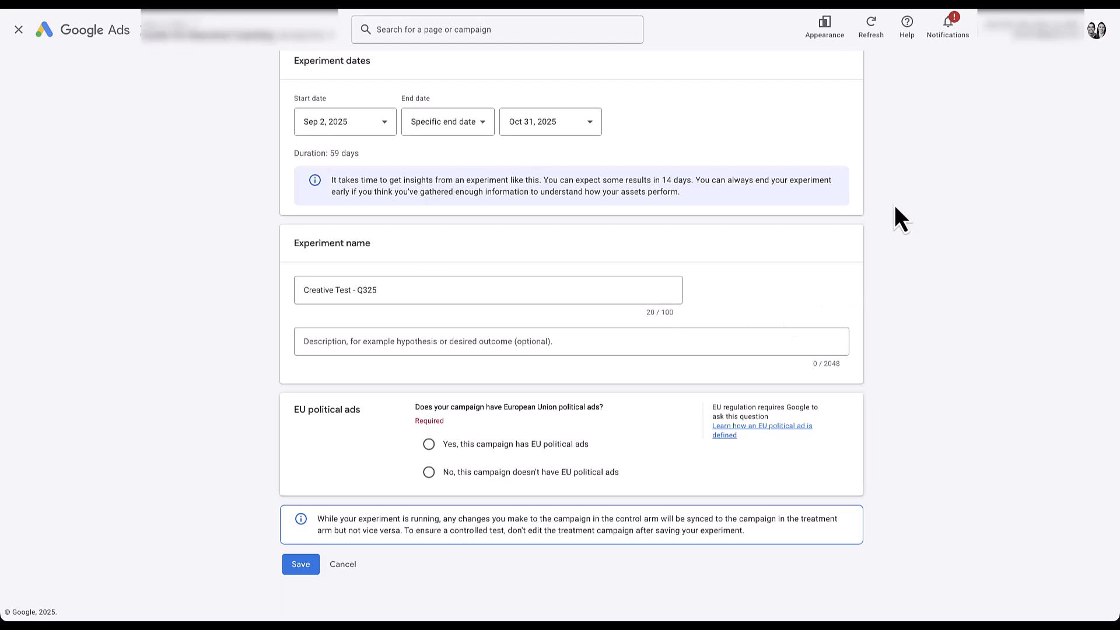
- Check how the experiment name is included in the treatment campaign's name under the experiment arms
scroll(895, 206, up, 10)
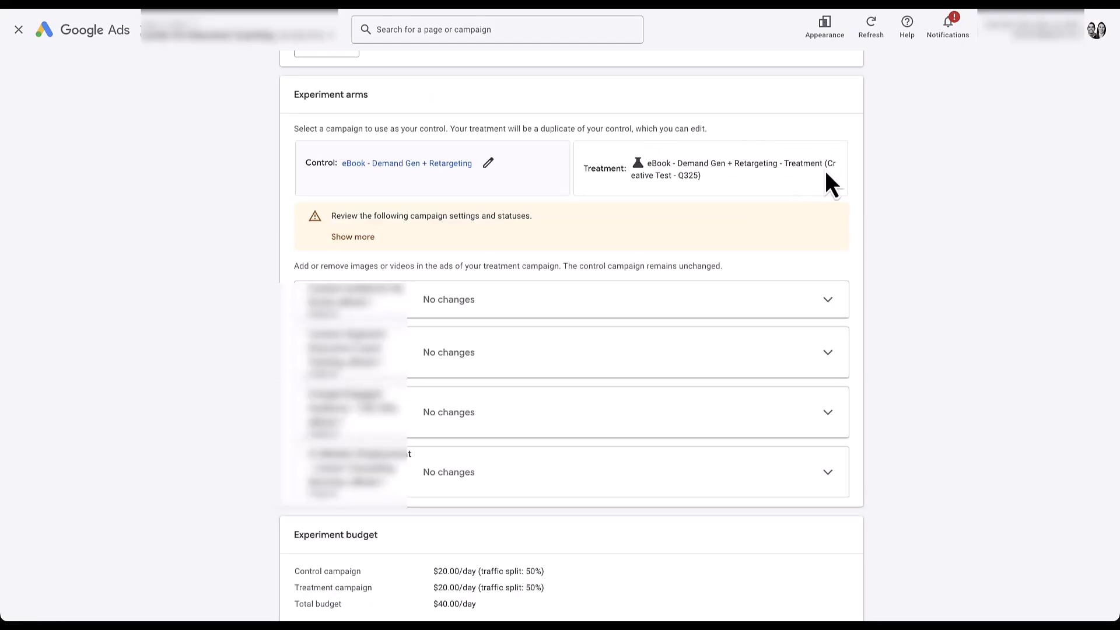
drag(827, 164, 833, 178)
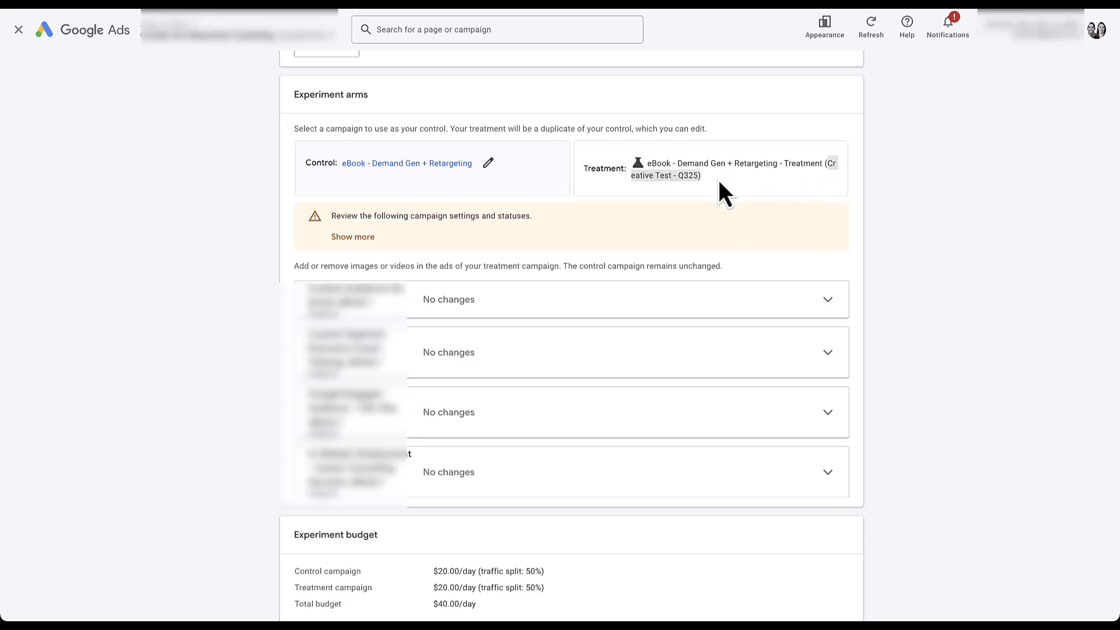
click(878, 172)
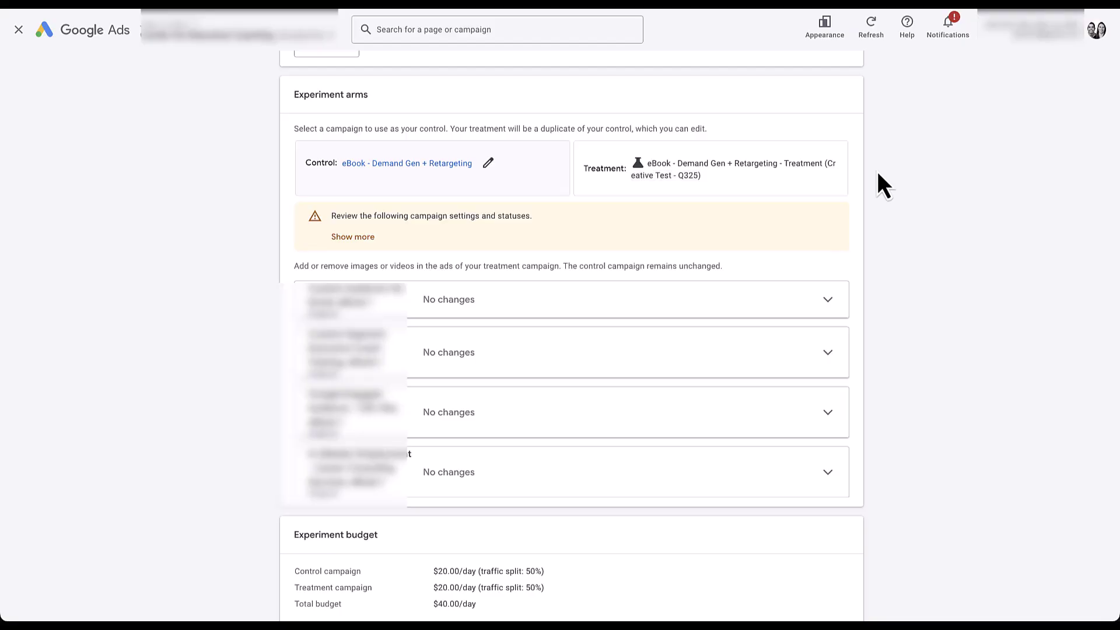
- Declare that the campaign doesn't have EU political ads and save the experiment
scroll(875, 351, down, 10)
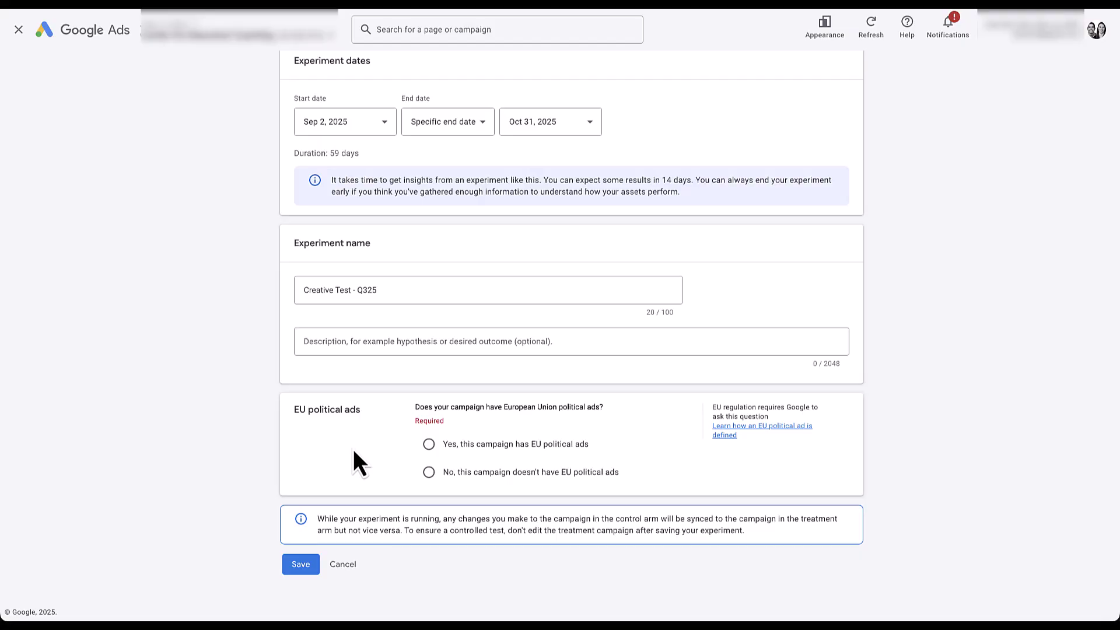
click(429, 472)
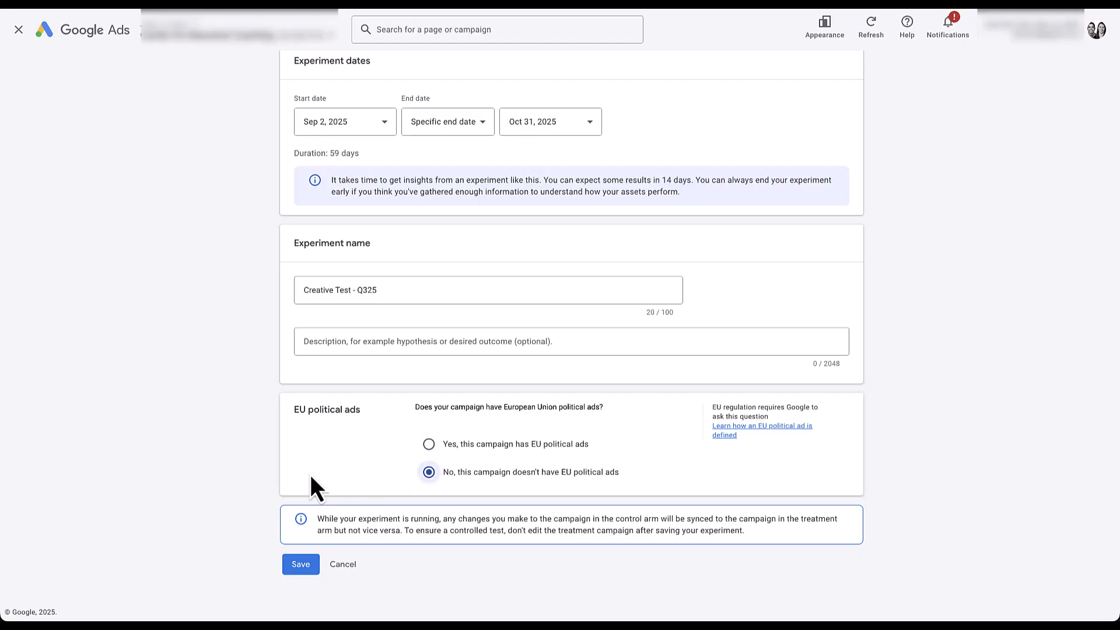
click(430, 445)
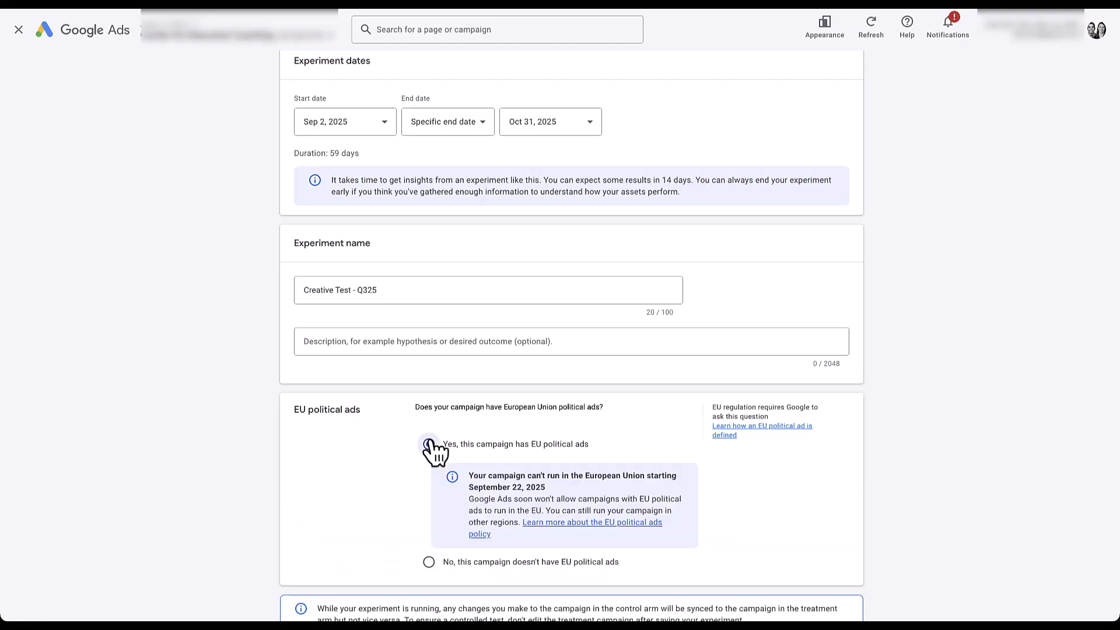
click(428, 563)
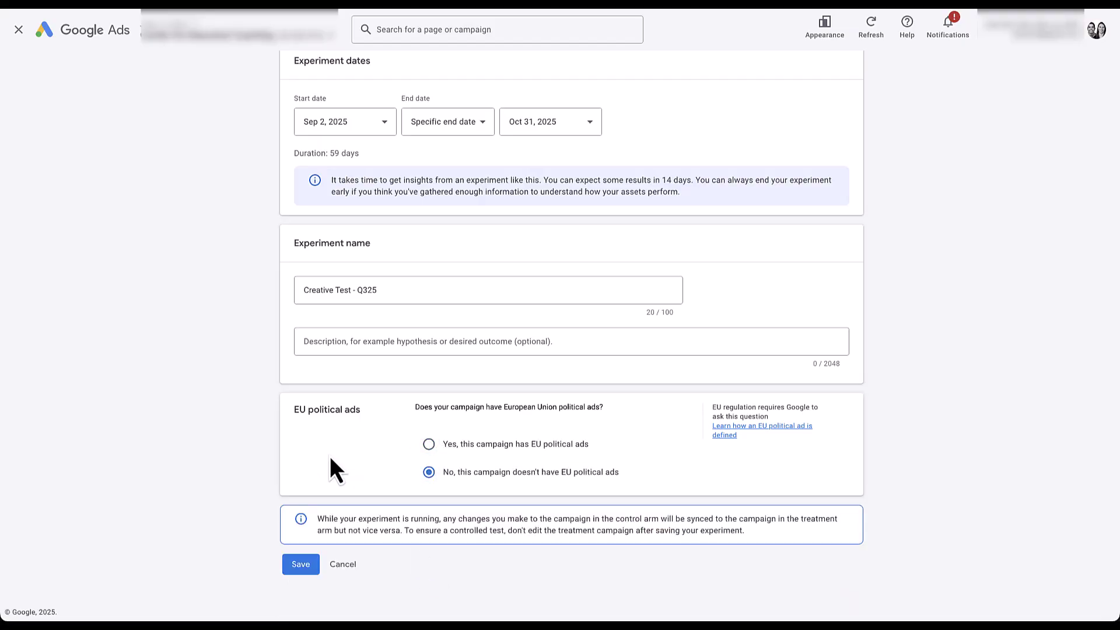
click(301, 565)
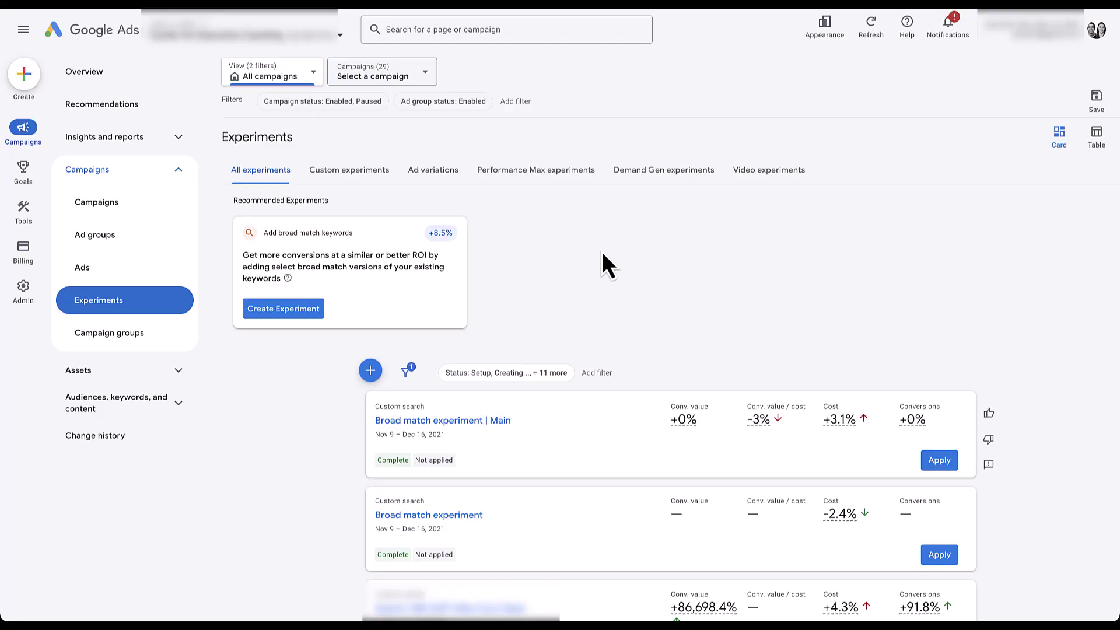
- Review the results of the in-progress custom search experiment and the control arm in the results of Creative Test - Q325
click(671, 185)
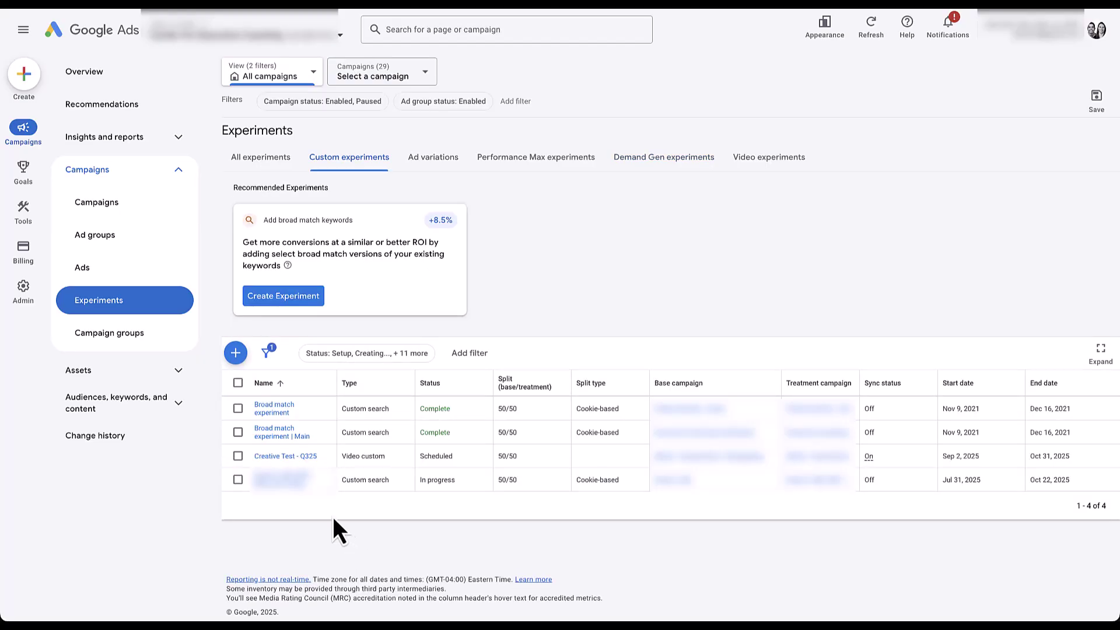
click(282, 482)
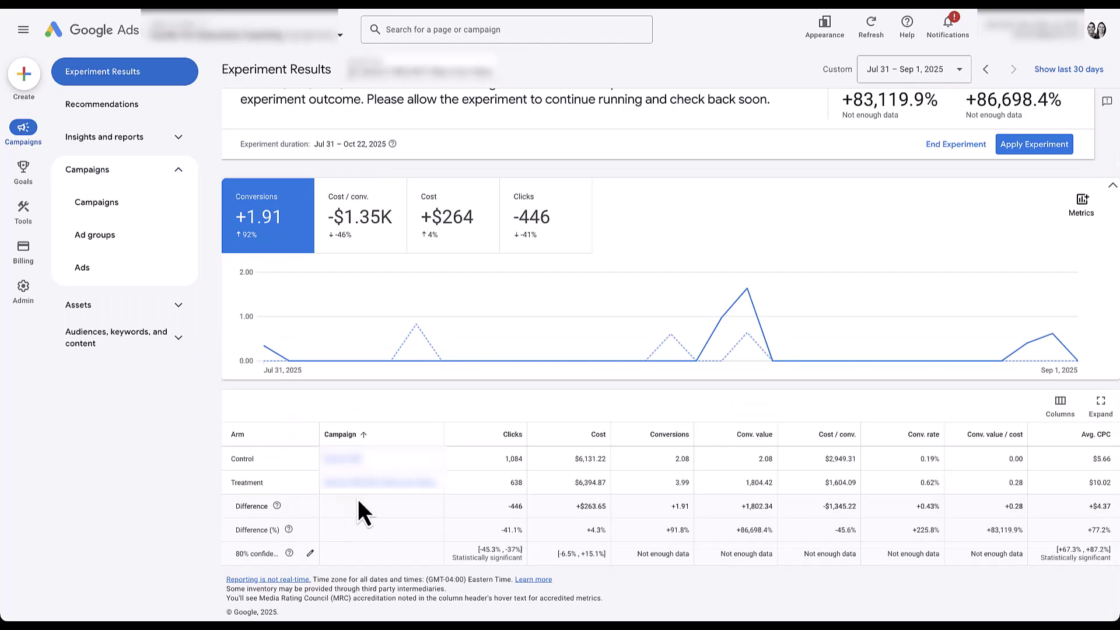
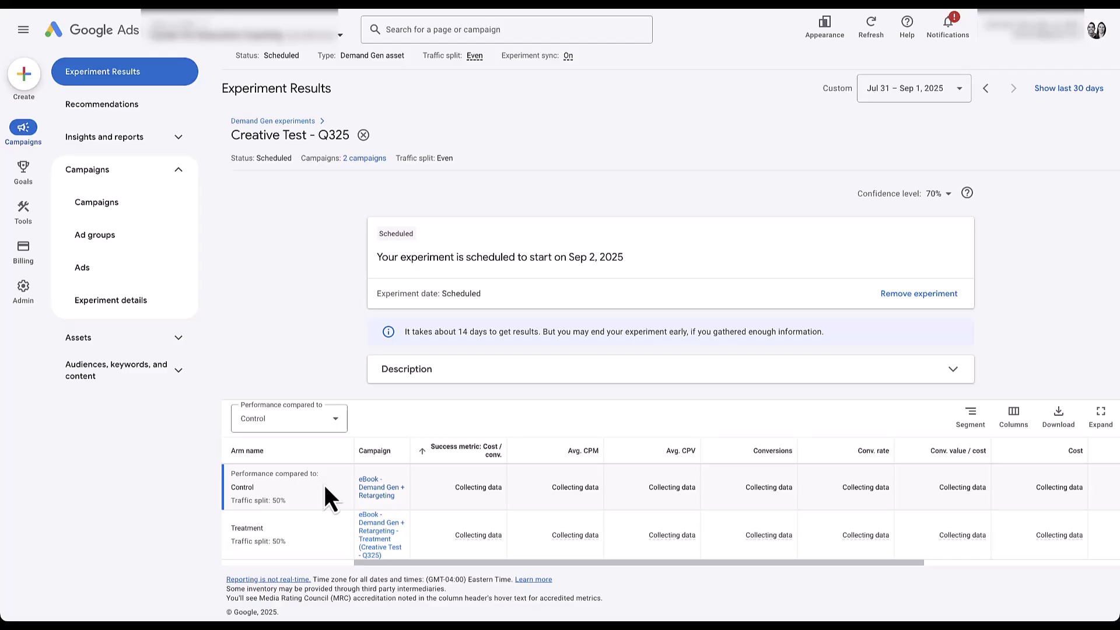
click(325, 485)
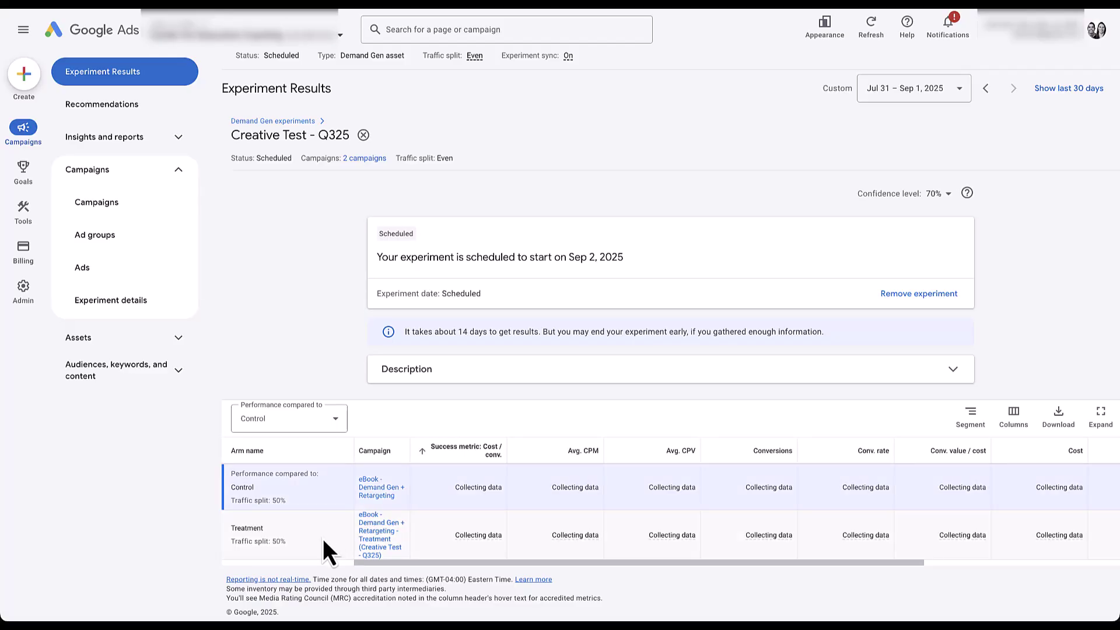